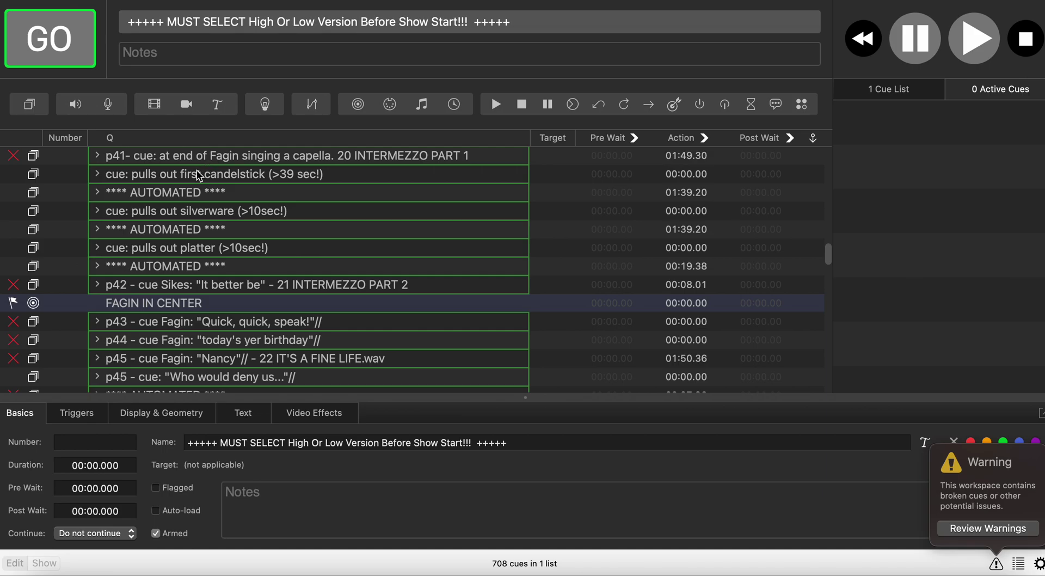
Step: Start playback of the p41 "20 INTERMEZZO PART 1" group cue
{"action": "left_click", "coordinate": [229, 159]}
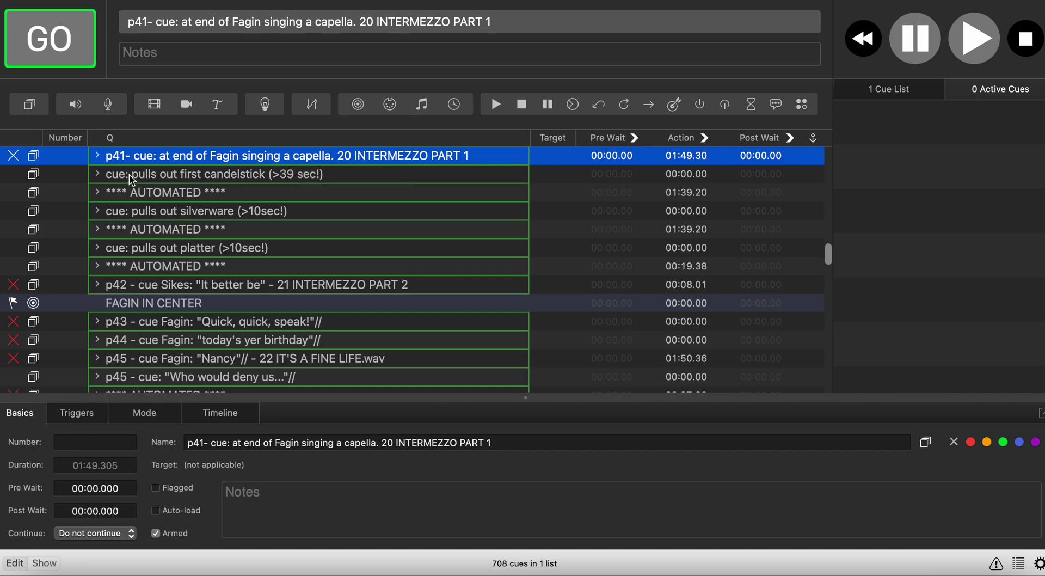
{"action": "left_click", "coordinate": [145, 175]}
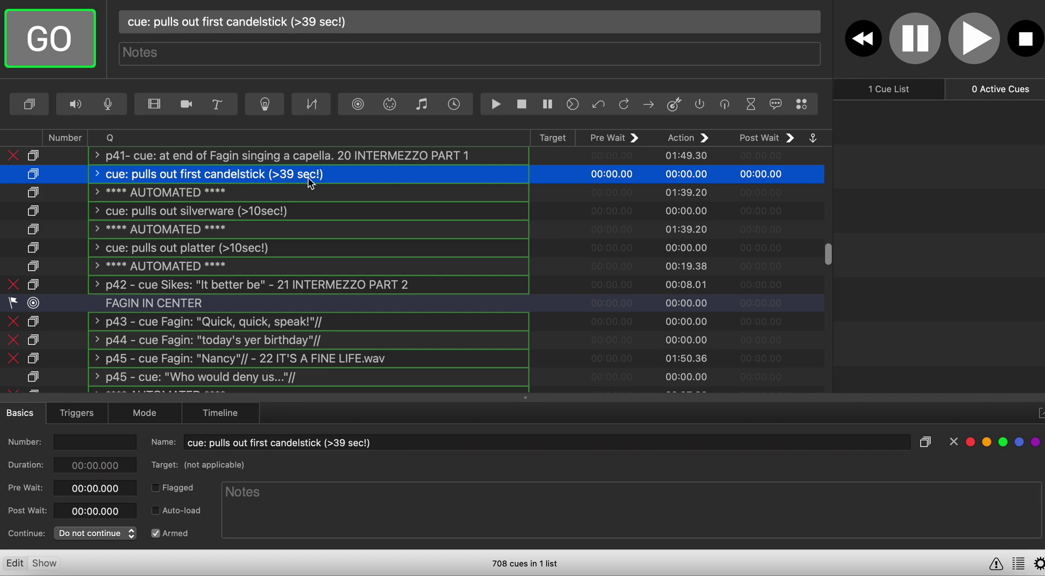
{"action": "left_click", "coordinate": [256, 158]}
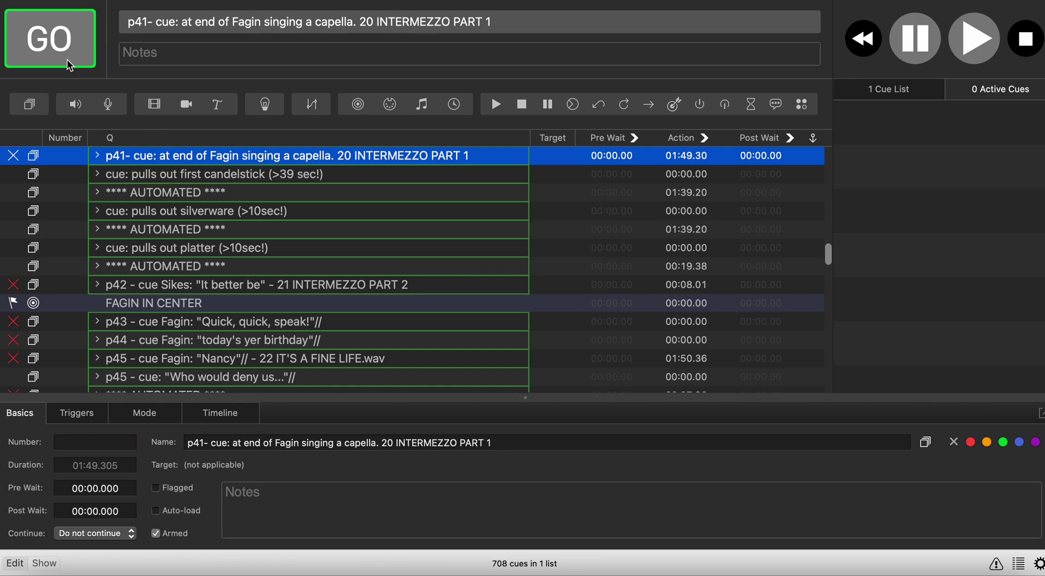
{"action": "left_click", "coordinate": [50, 51]}
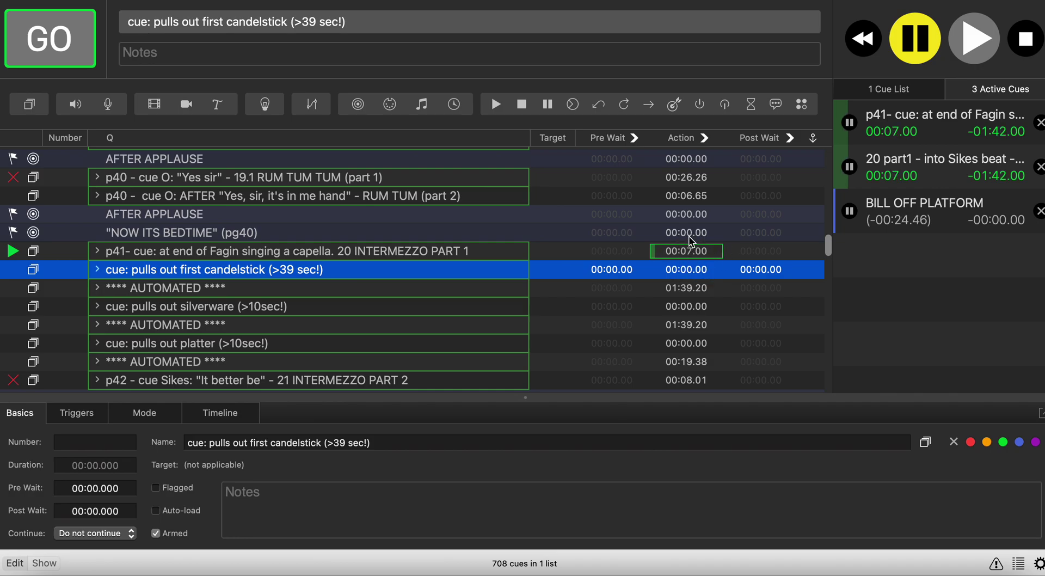
Step: Lower the system volume by six levels while the intermezzo plays
{"action": "key", "text": "XF86AudioLowerVolume"}
{"action": "key", "text": "XF86AudioLowerVolume"}
{"action": "key", "text": "XF86AudioLowerVolume"}
{"action": "key", "text": "XF86AudioLowerVolume"}
{"action": "key", "text": "XF86AudioLowerVolume"}
{"action": "key", "text": "XF86AudioLowerVolume"}
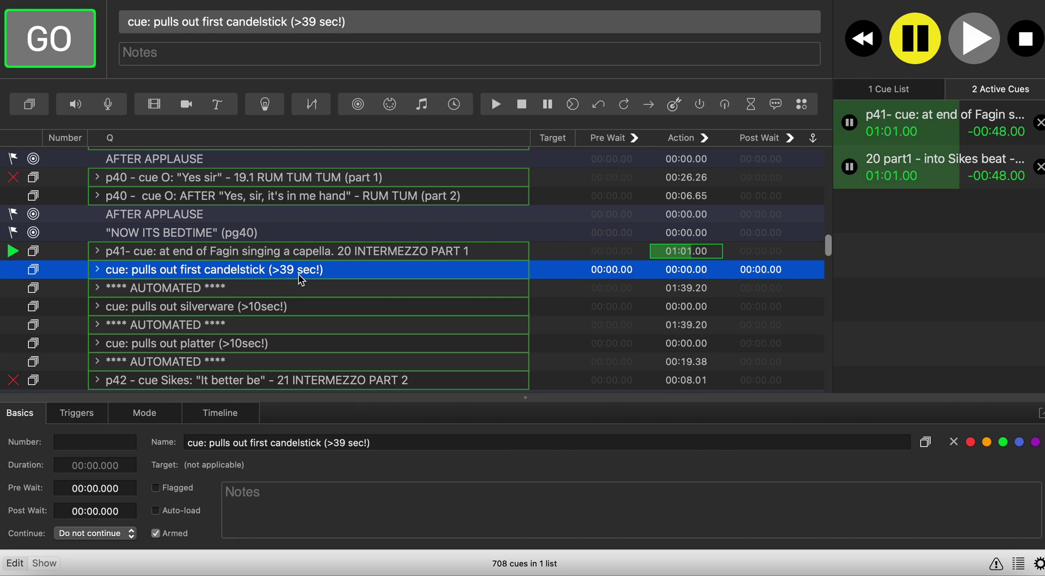
Step: Fire the first candlestick, silverware and platter cues in sequence during playback
{"action": "left_click", "coordinate": [61, 41]}
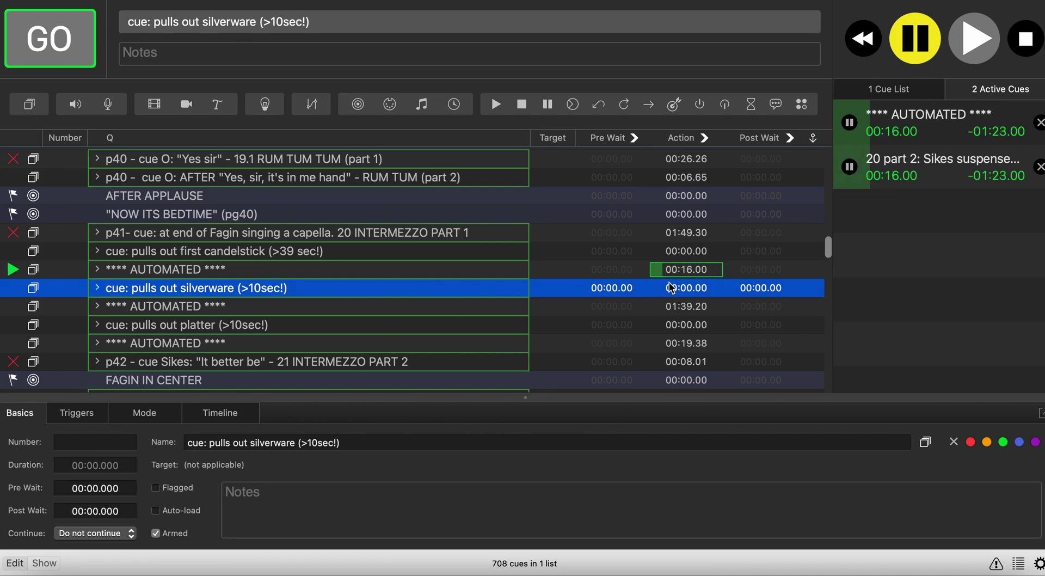
{"action": "left_click", "coordinate": [58, 52]}
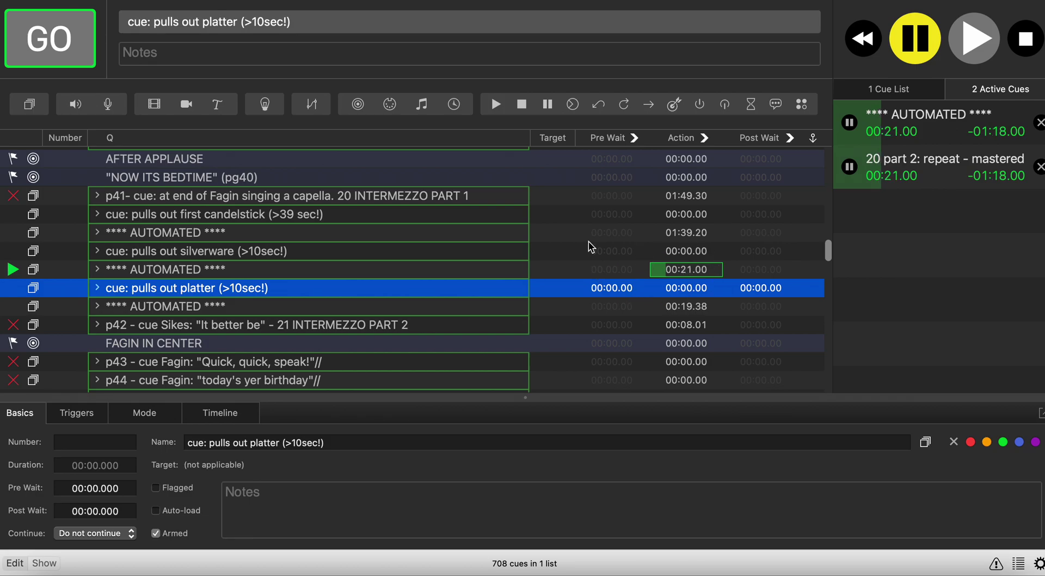
{"action": "left_click", "coordinate": [55, 43]}
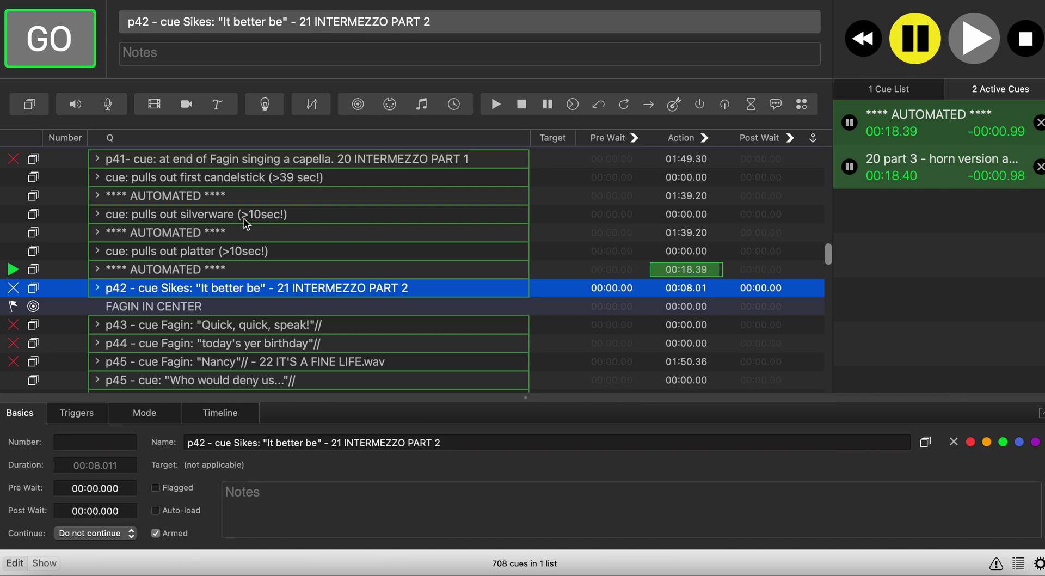
Step: Expand the p41 intermezzo group and examine the time and loop slices of "20 part1 - into Sikes beat - mastered"
{"action": "scroll", "coordinate": [190, 200], "scroll_direction": "up", "scroll_amount": 3}
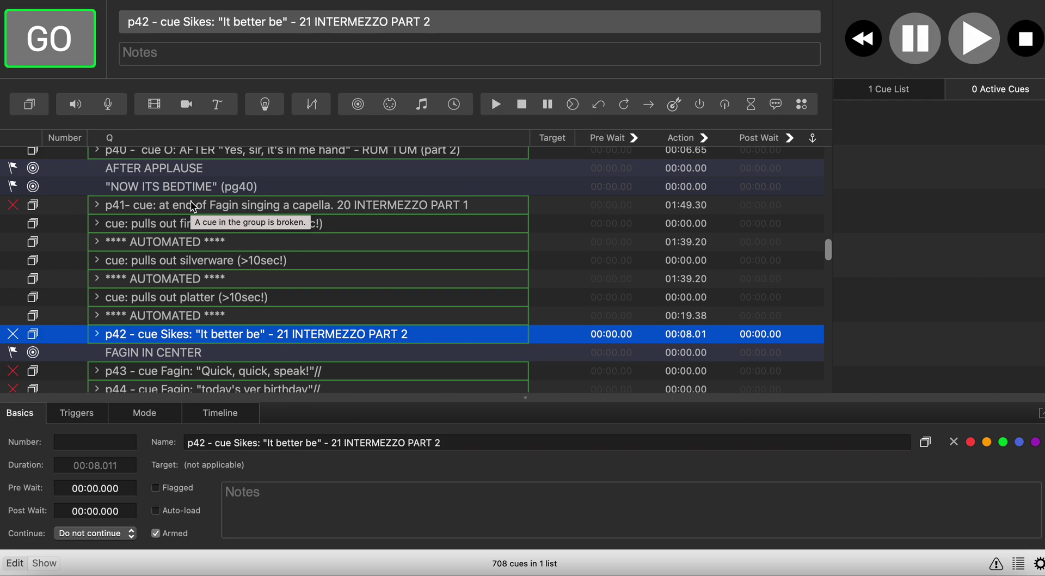
{"action": "scroll", "coordinate": [192, 203], "scroll_direction": "down", "scroll_amount": 1}
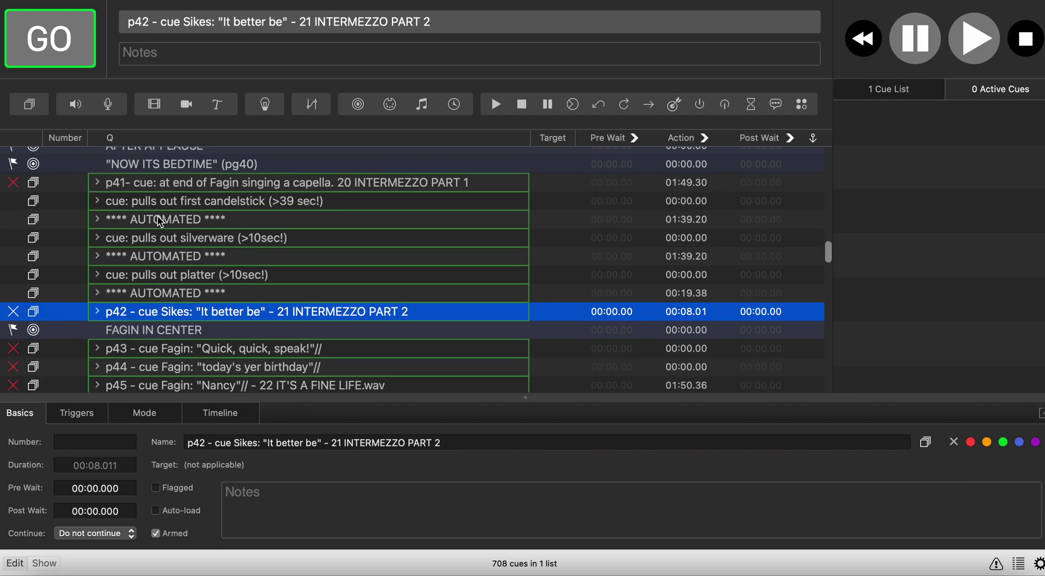
{"action": "left_click", "coordinate": [98, 182]}
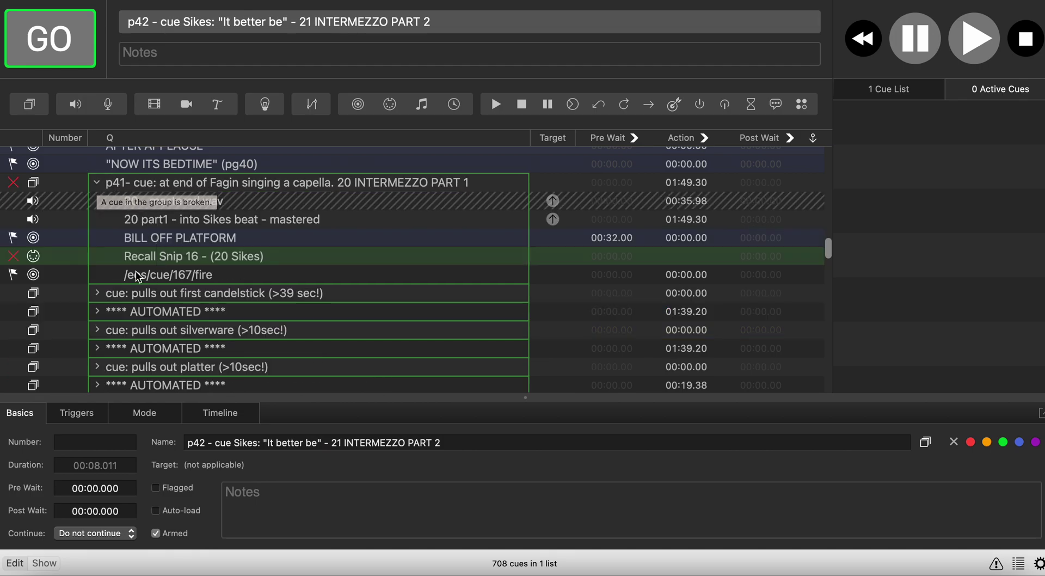
{"action": "left_click", "coordinate": [185, 220]}
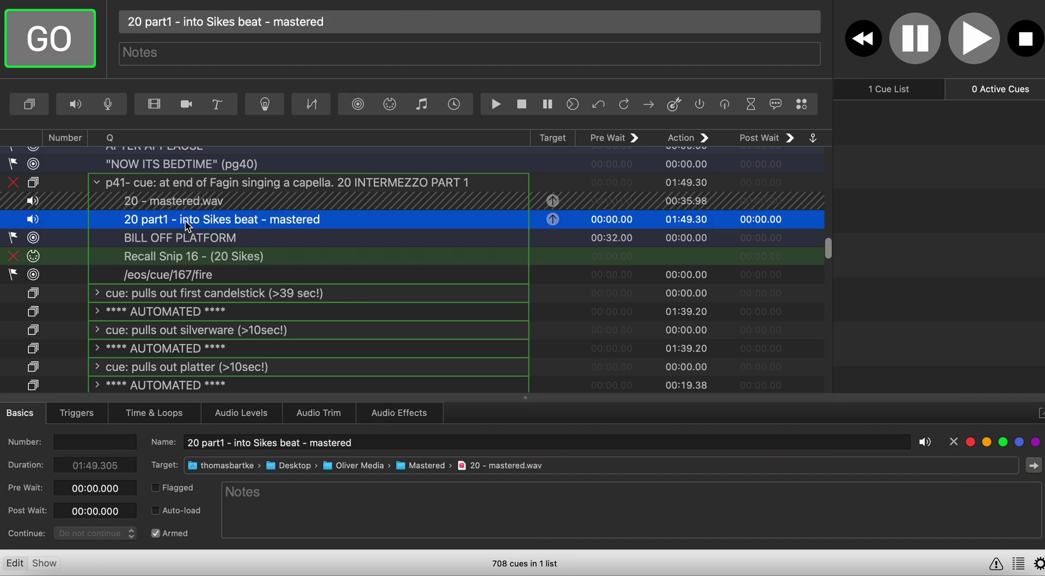
{"action": "left_click", "coordinate": [177, 409]}
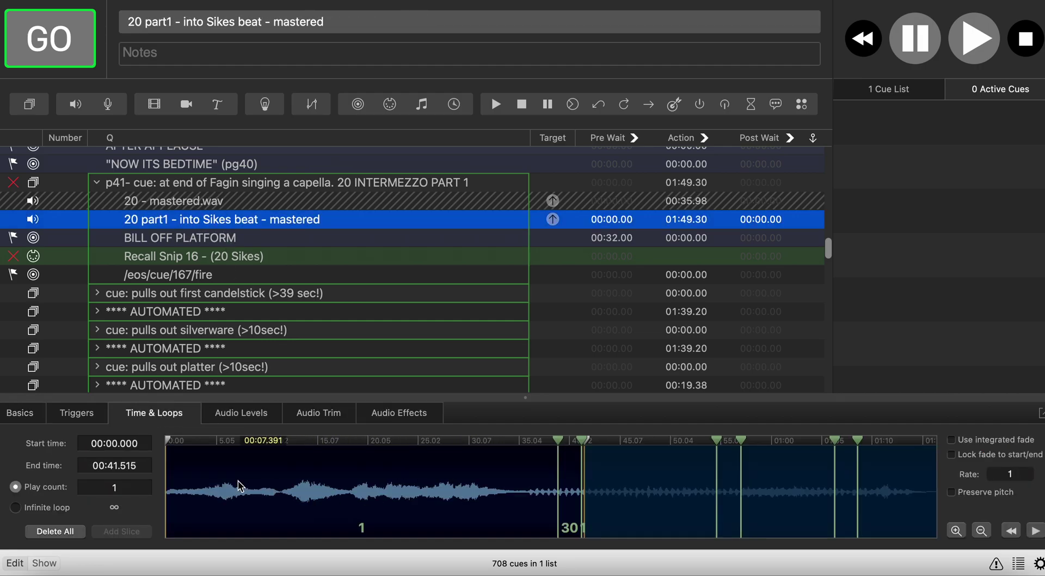
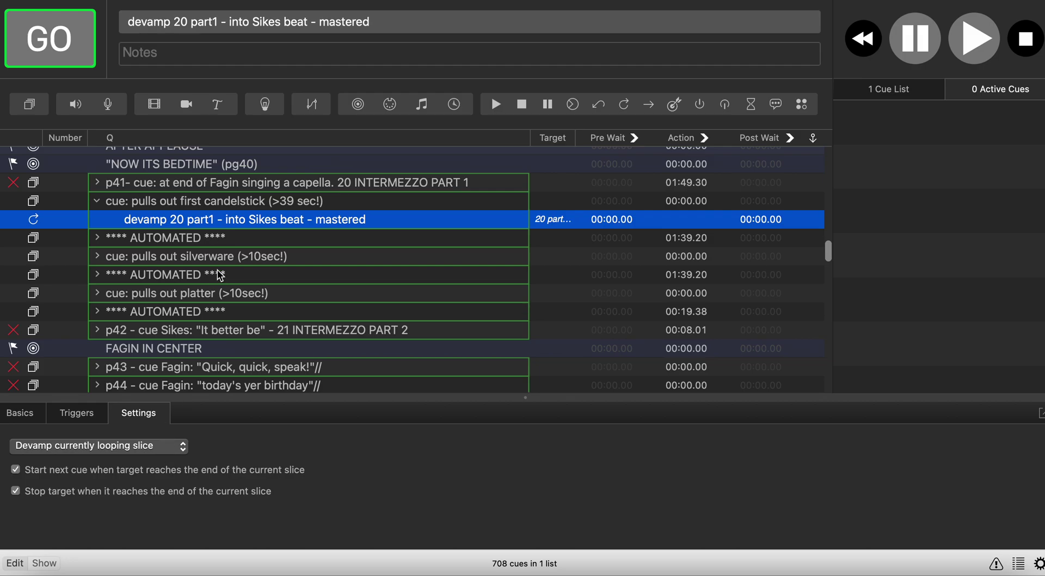
Step: Expand the p41 group again, review its part 1 audio slices, and check the first candlestick group's mode
{"action": "left_click", "coordinate": [97, 183]}
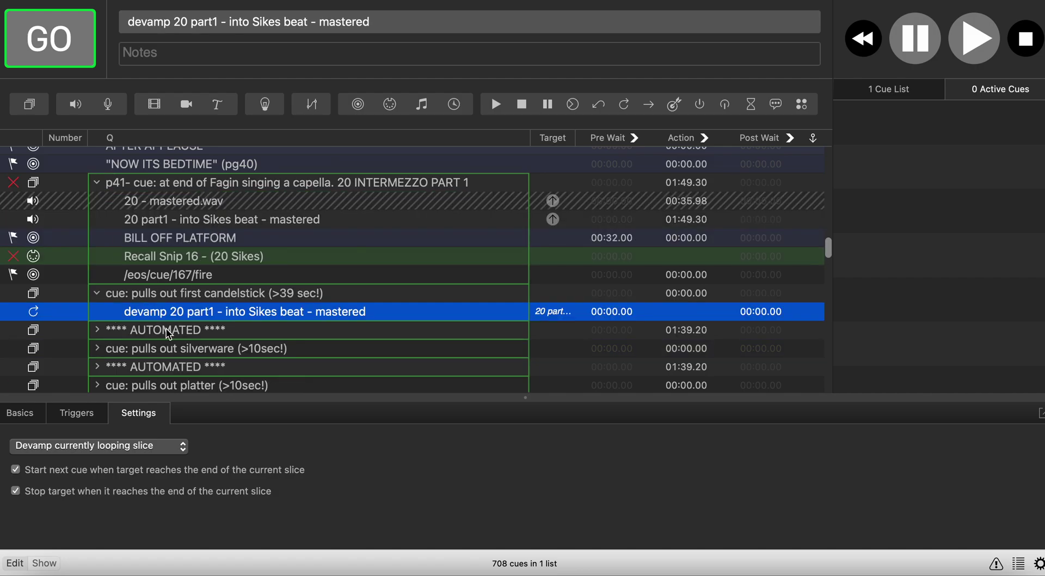
{"action": "left_click", "coordinate": [193, 220]}
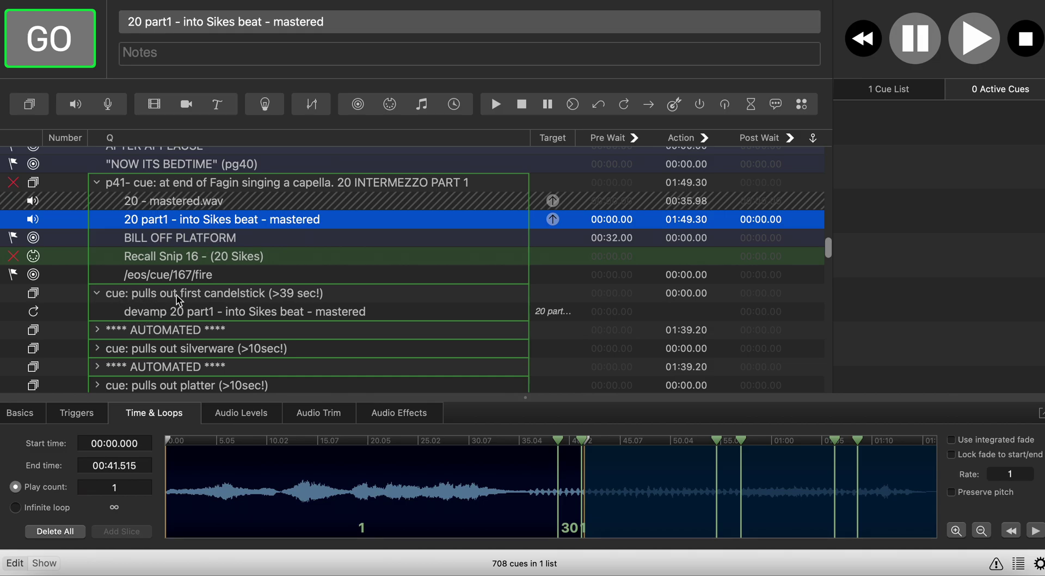
{"action": "left_click", "coordinate": [147, 294]}
{"action": "left_click", "coordinate": [145, 413]}
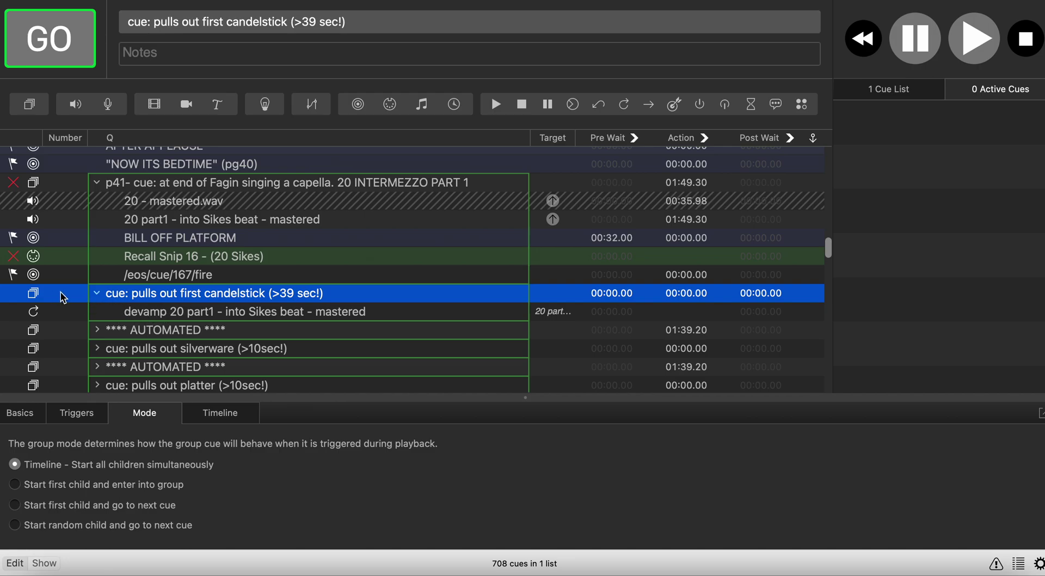
Step: Compare the devamp settings inside the first candlestick group with the slices of its target, the part 1 audio cue
{"action": "left_click", "coordinate": [97, 294]}
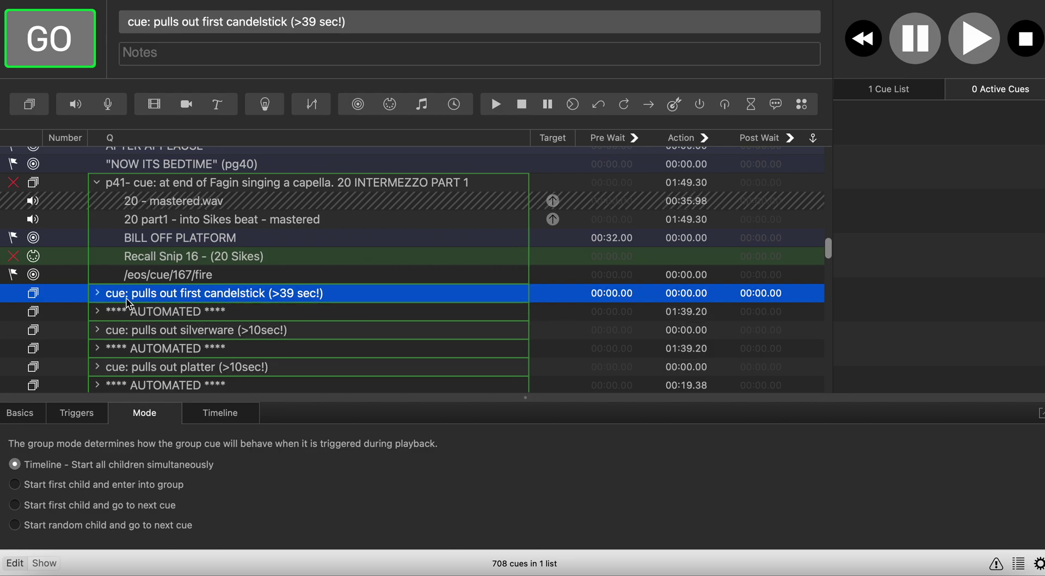
{"action": "left_click", "coordinate": [96, 294]}
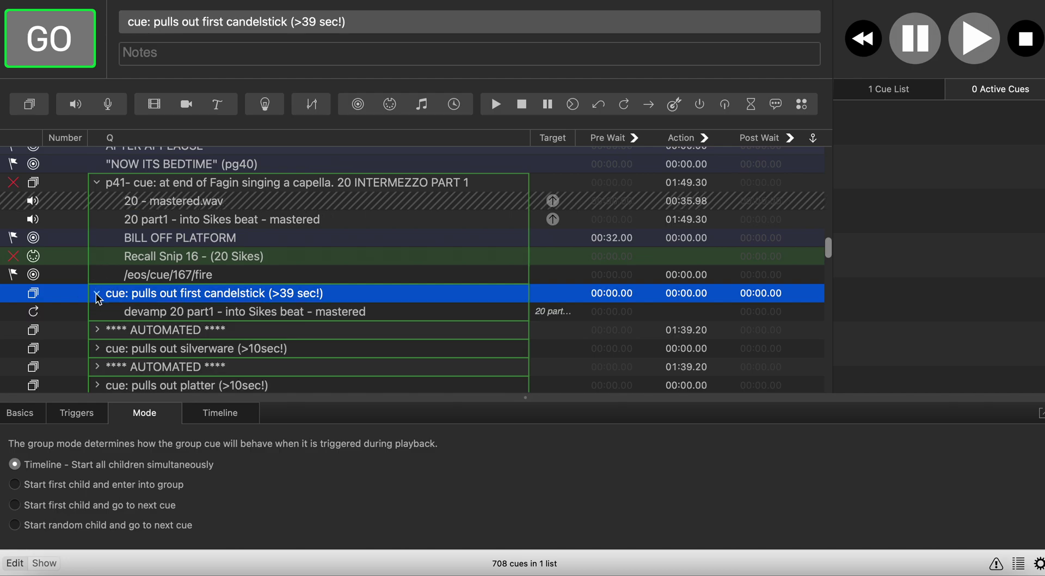
{"action": "left_click", "coordinate": [140, 313]}
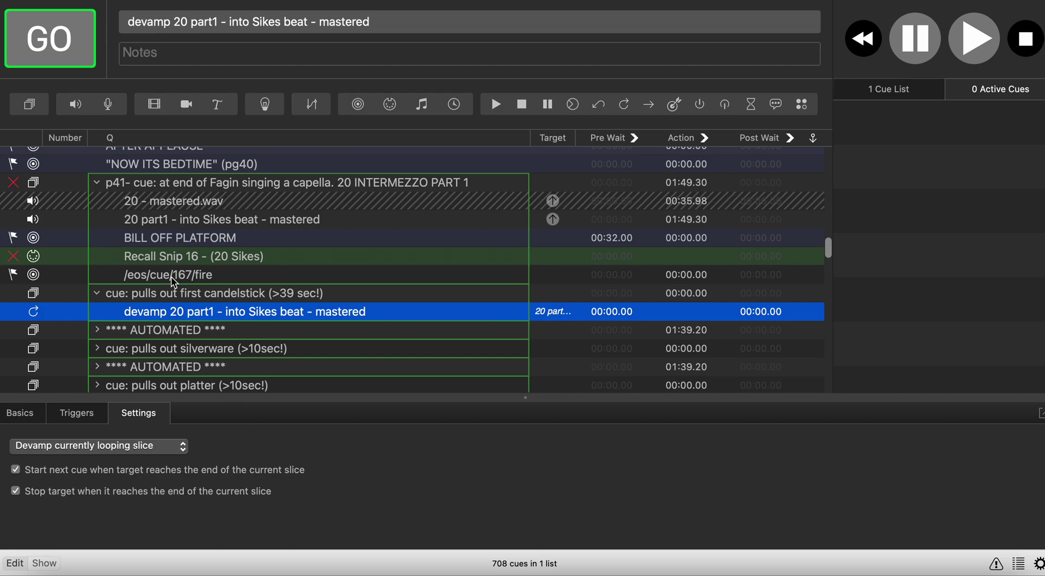
{"action": "left_click", "coordinate": [175, 221]}
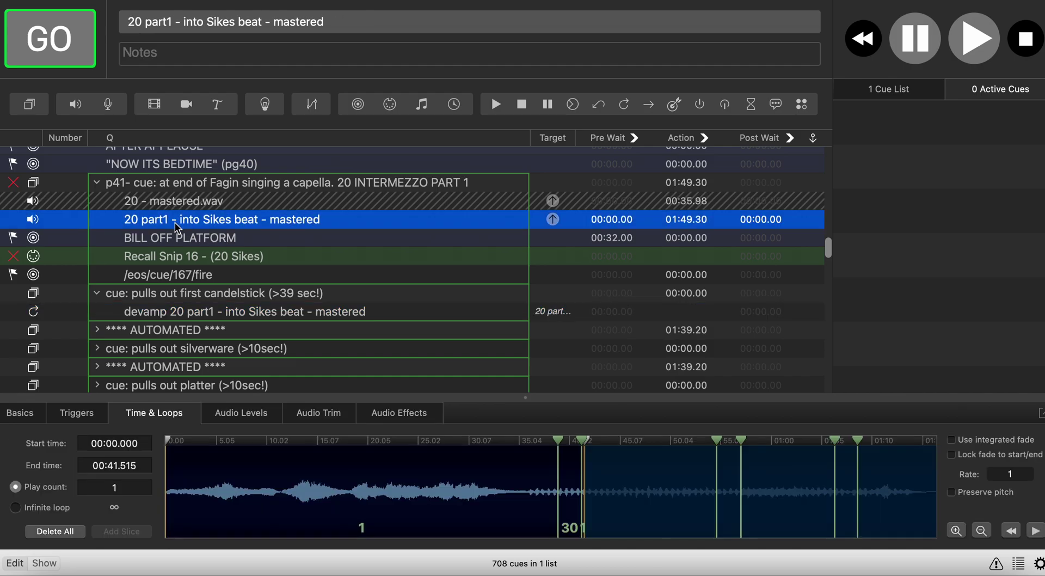
{"action": "left_click", "coordinate": [188, 310]}
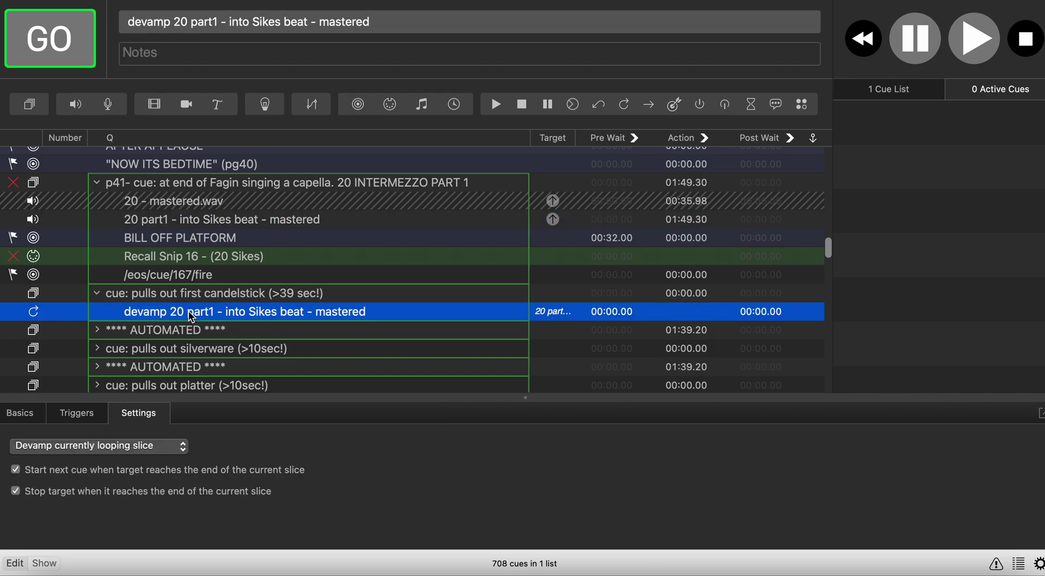
{"action": "left_click", "coordinate": [195, 219]}
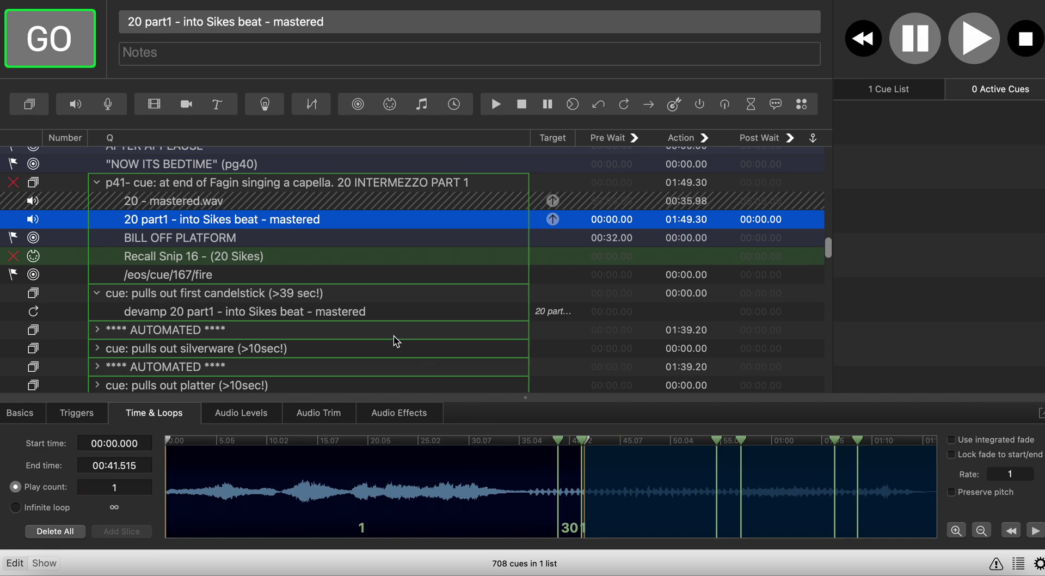
{"action": "left_click", "coordinate": [233, 311]}
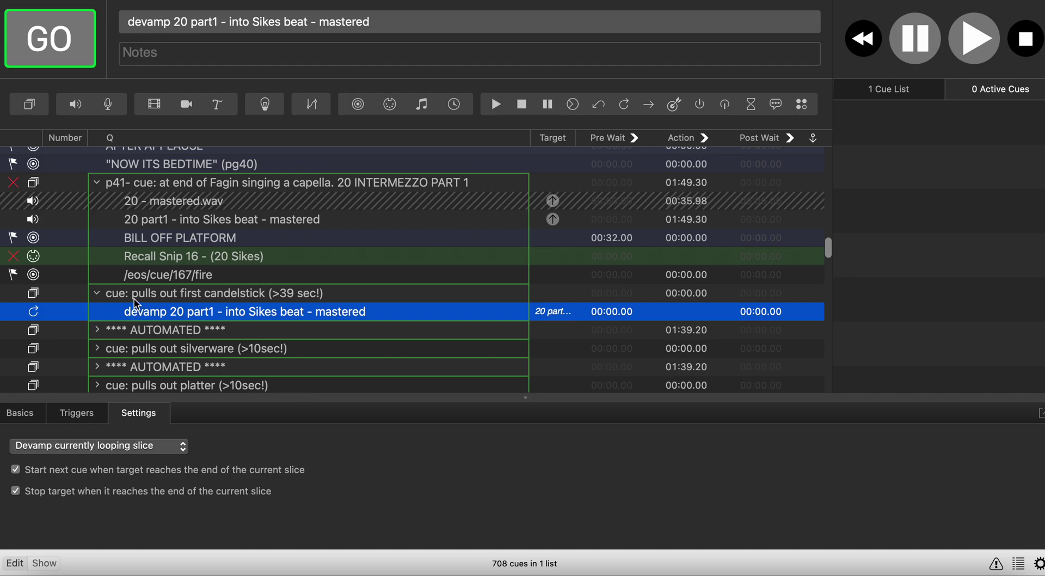
Step: Review the first AUTOMATED group's mode, the devamp cue's next-cue and stop-target options, and the looping slice in the part 1 audio
{"action": "left_click", "coordinate": [140, 331]}
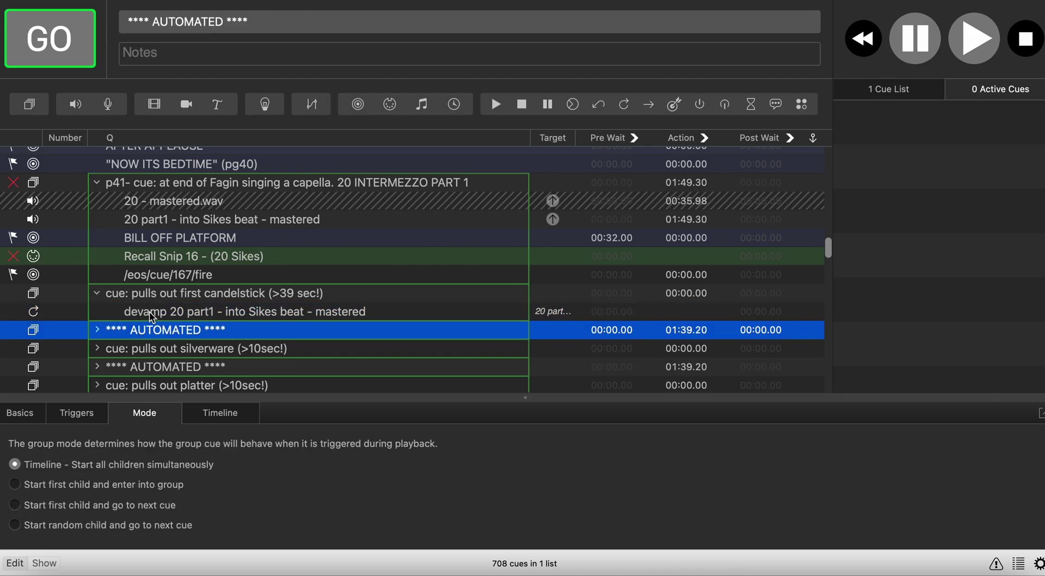
{"action": "left_click", "coordinate": [158, 316]}
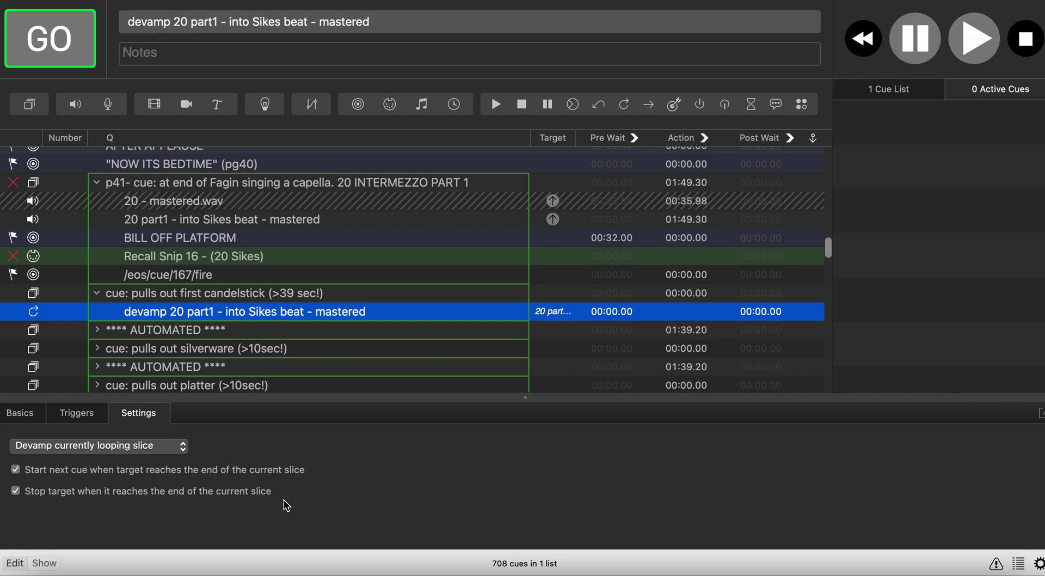
{"action": "left_click", "coordinate": [173, 223]}
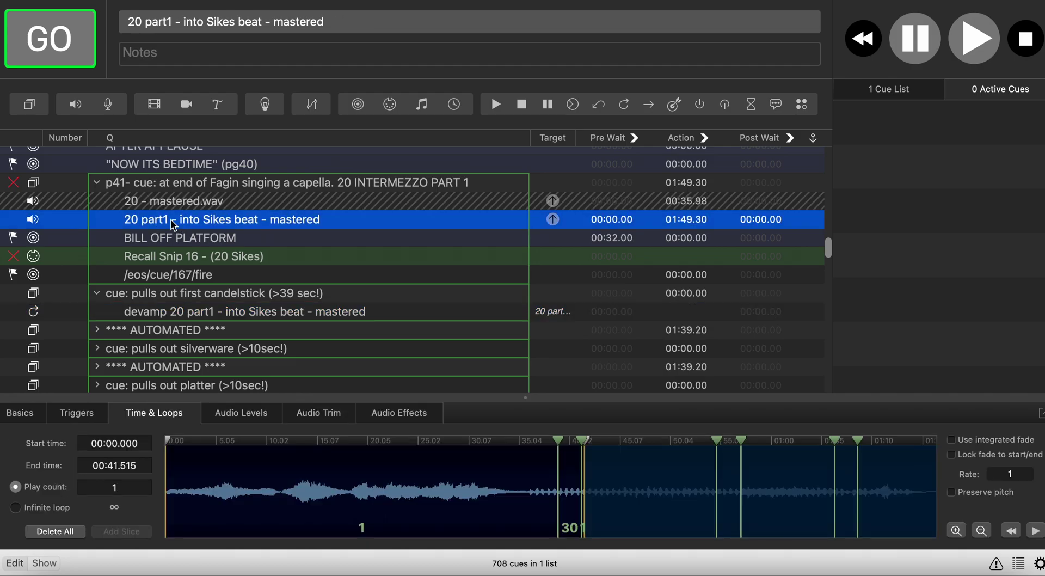
{"action": "left_click", "coordinate": [583, 508]}
Step: Expand the first AUTOMATED group and examine the start point and slices of "20 part 2: Sikes suspense - mastered"
{"action": "left_click", "coordinate": [163, 331]}
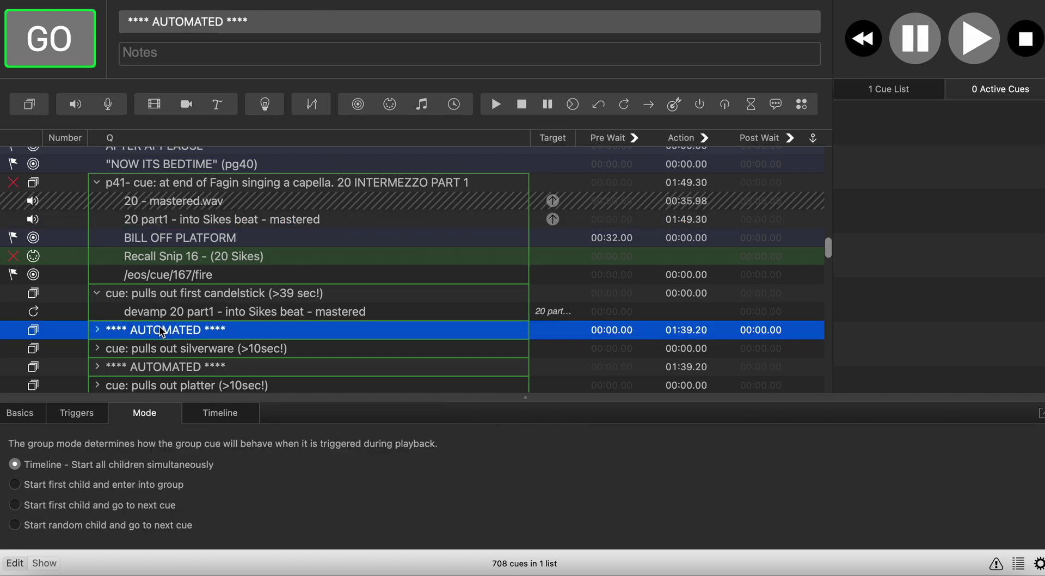
{"action": "left_click", "coordinate": [97, 331]}
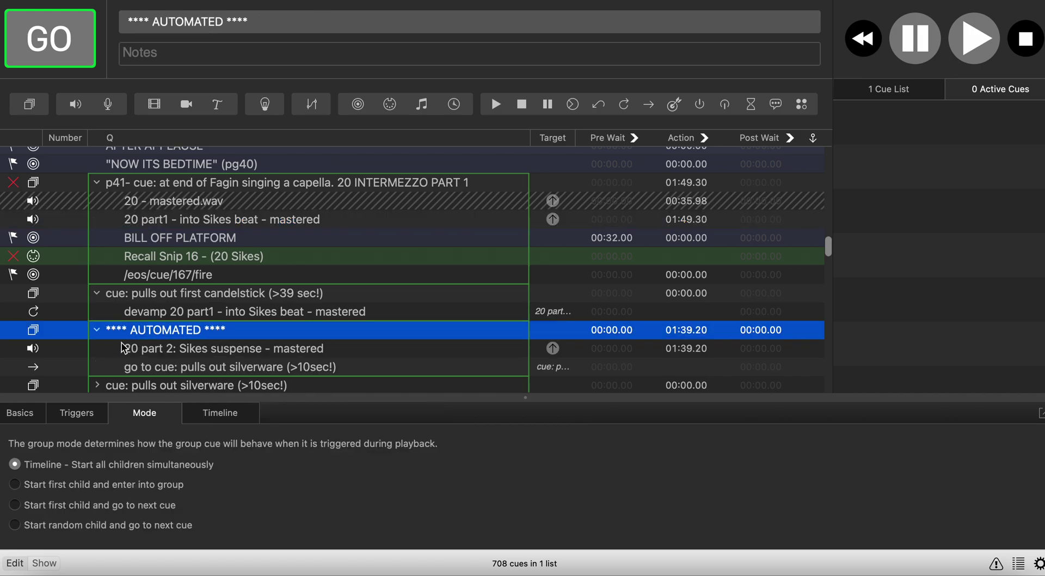
{"action": "left_click", "coordinate": [185, 348]}
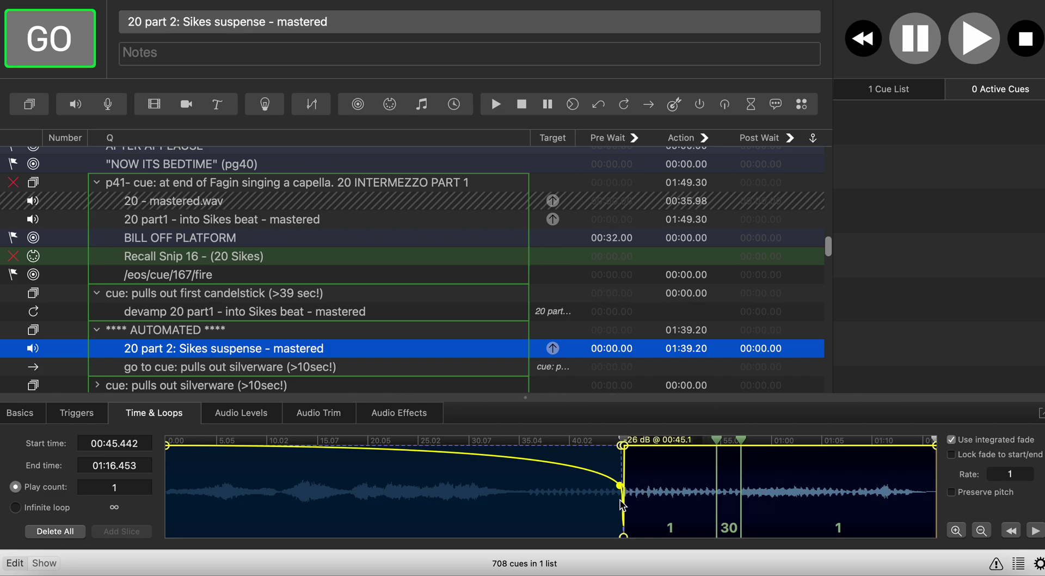
{"action": "mouse_move", "coordinate": [621, 502]}
{"action": "left_mouse_down"}
{"action": "mouse_move", "coordinate": [712, 513]}
{"action": "mouse_move", "coordinate": [625, 504]}
{"action": "mouse_move", "coordinate": [702, 512]}
{"action": "mouse_move", "coordinate": [738, 482]}
{"action": "mouse_move", "coordinate": [734, 513]}
{"action": "mouse_move", "coordinate": [715, 501]}
{"action": "left_mouse_up"}
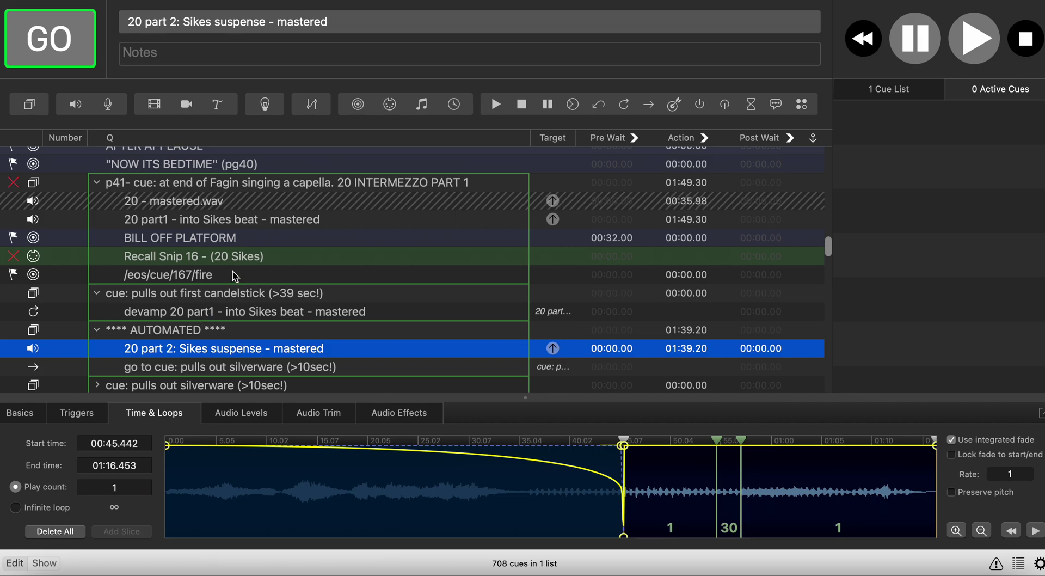
Step: Recheck the devamp cue's settings against the AUTOMATED group that follows it
{"action": "left_click", "coordinate": [202, 317]}
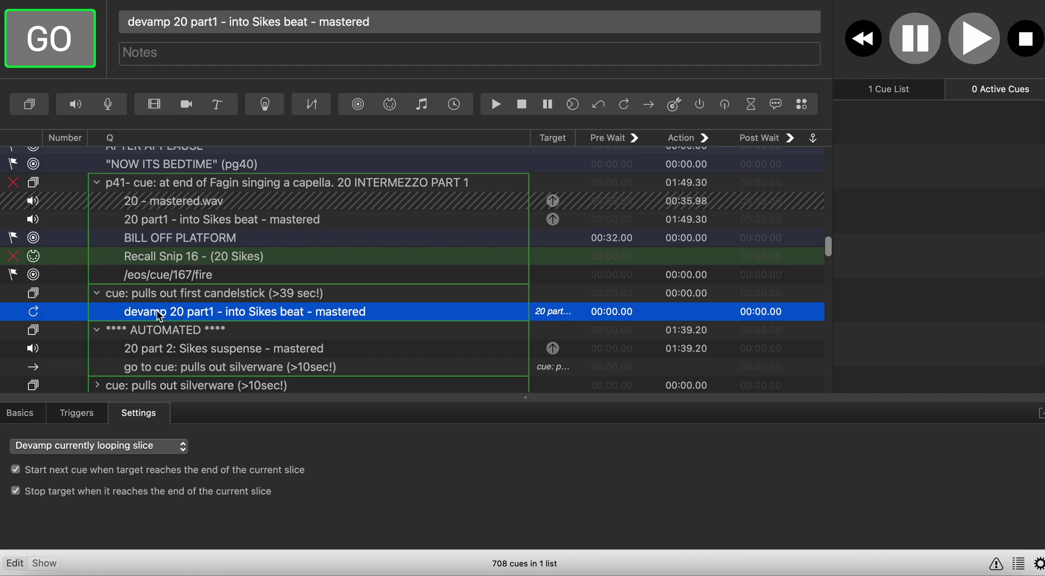
{"action": "left_click", "coordinate": [146, 332]}
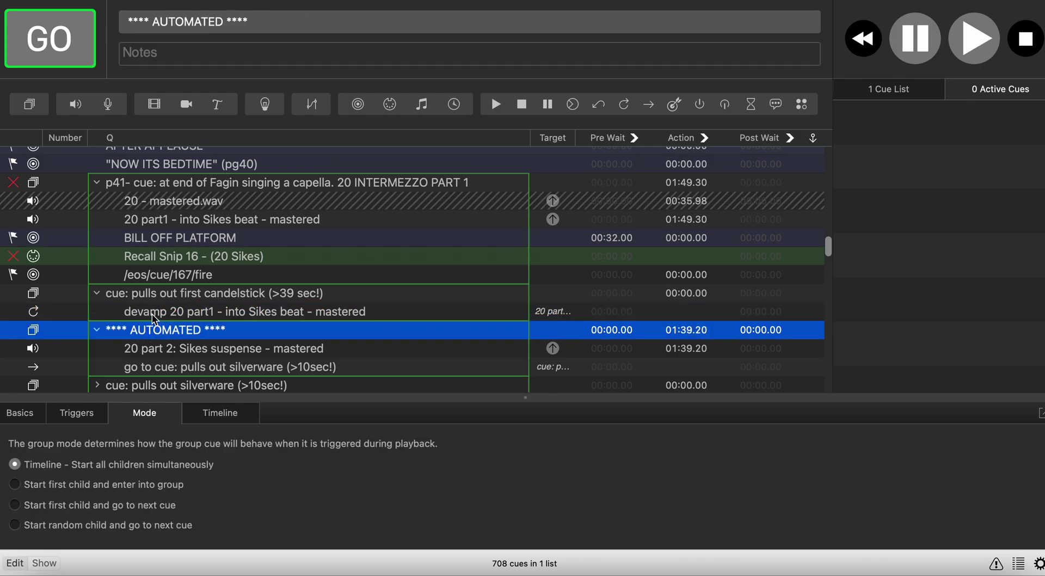
{"action": "left_click", "coordinate": [152, 313]}
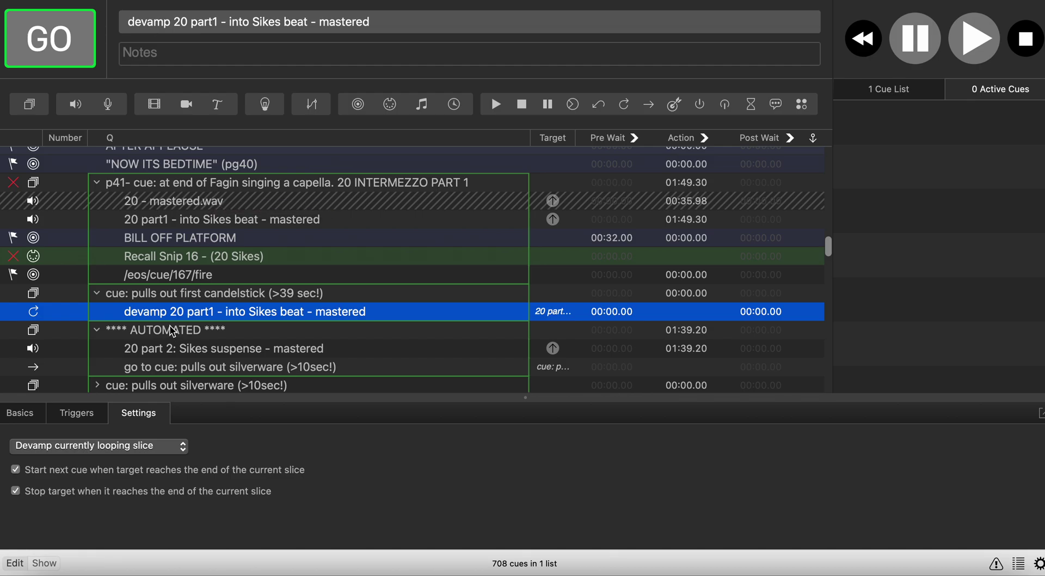
Step: Run the p41 intermezzo group cue again from the expanded cue list
{"action": "left_click", "coordinate": [216, 188]}
{"action": "key", "text": "space"}
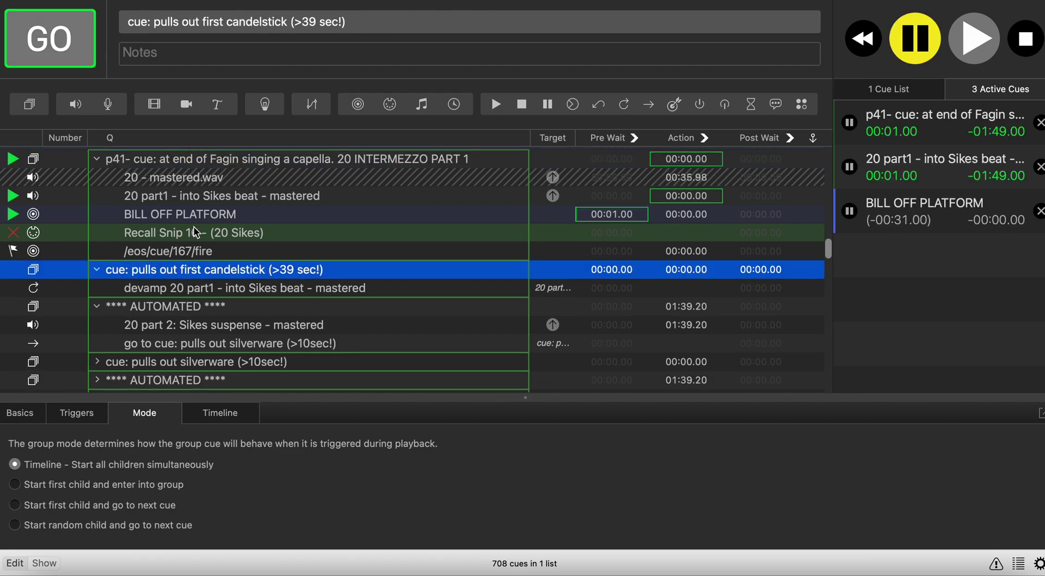
Step: Fire the "pulls out first candelstick" cue while part 1 plays, and pause all playback once the first AUTOMATED group is running
{"action": "scroll", "coordinate": [199, 250], "scroll_direction": "up", "scroll_amount": 2}
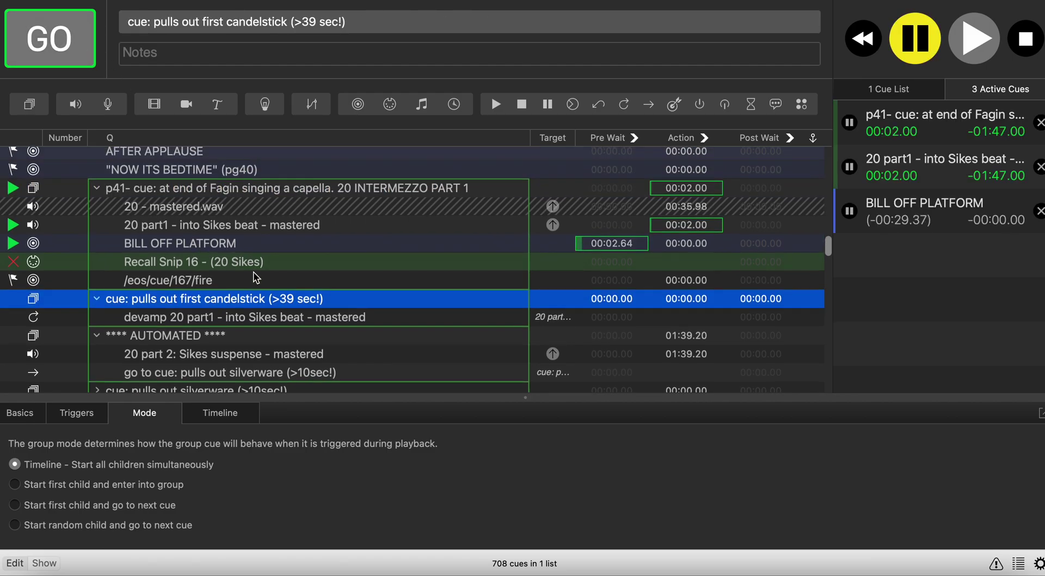
{"action": "scroll", "coordinate": [223, 315], "scroll_direction": "down", "scroll_amount": 4}
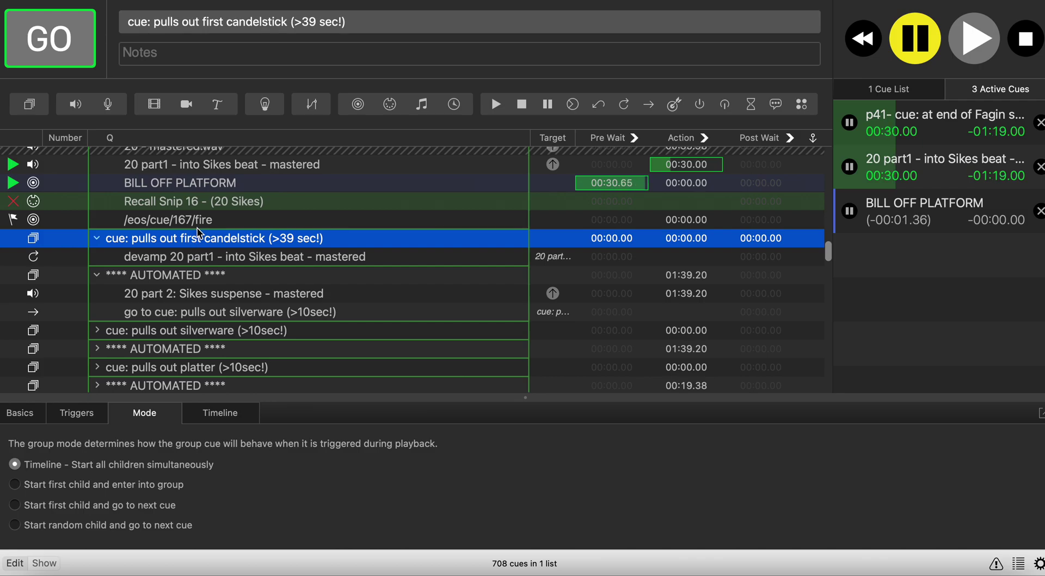
{"action": "scroll", "coordinate": [158, 270], "scroll_direction": "up", "scroll_amount": 1}
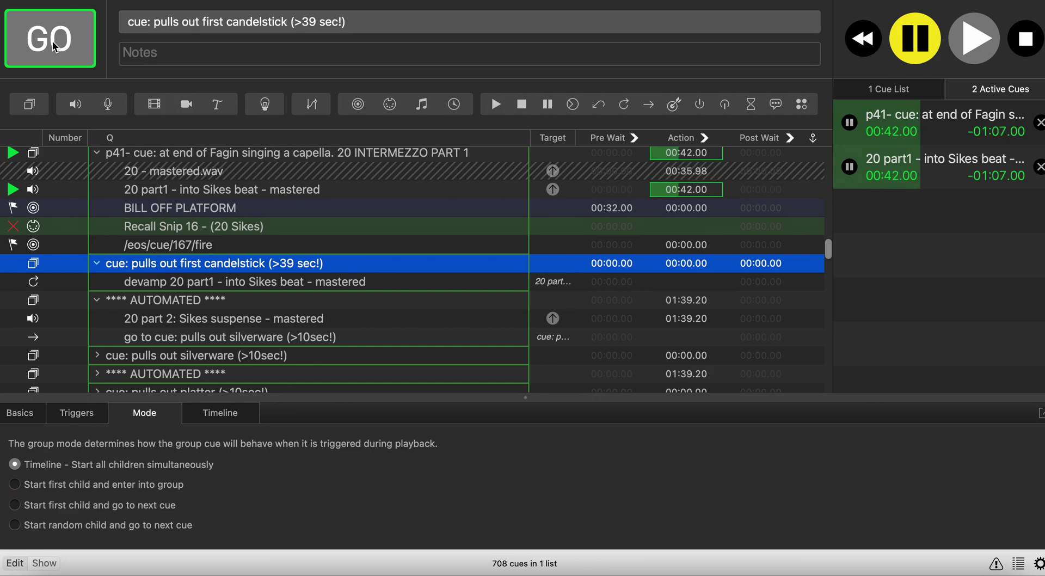
{"action": "key", "text": "space"}
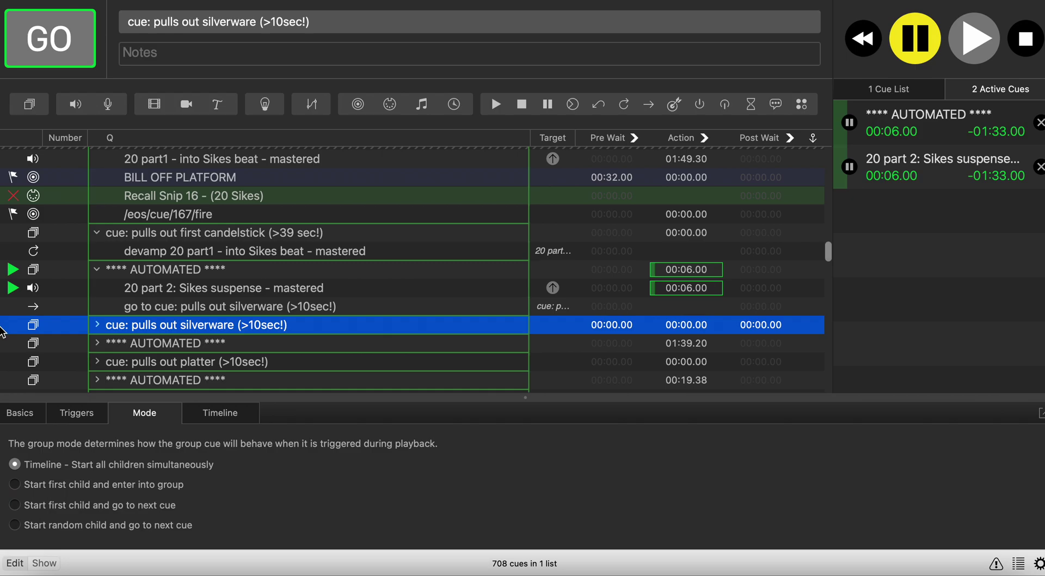
{"action": "key", "text": "["}
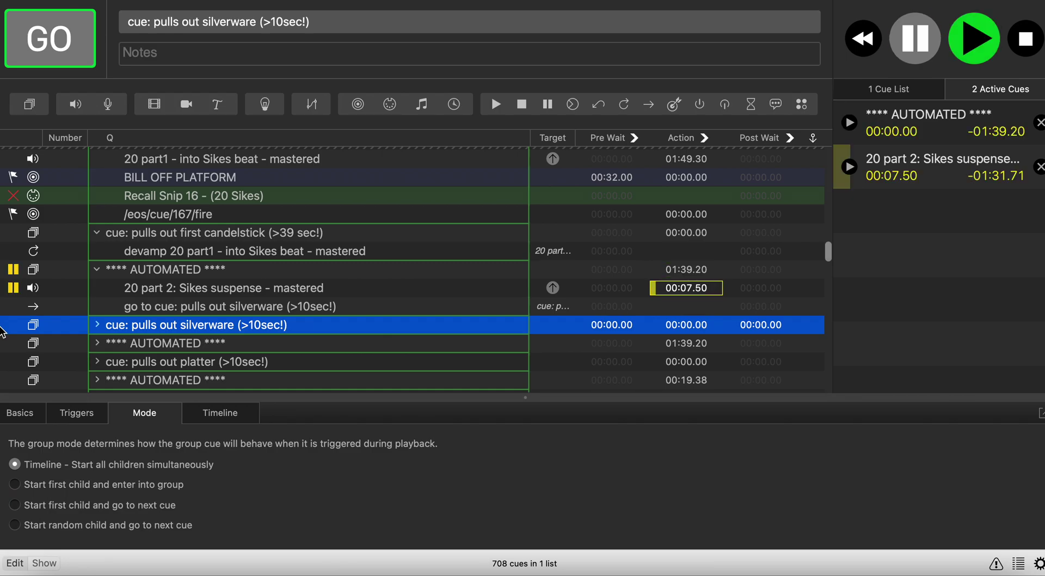
Step: Check the go-to cue's target in the first AUTOMATED group, and collapse the AUTOMATED, first candelstick and p41 groups
{"action": "left_click", "coordinate": [144, 309]}
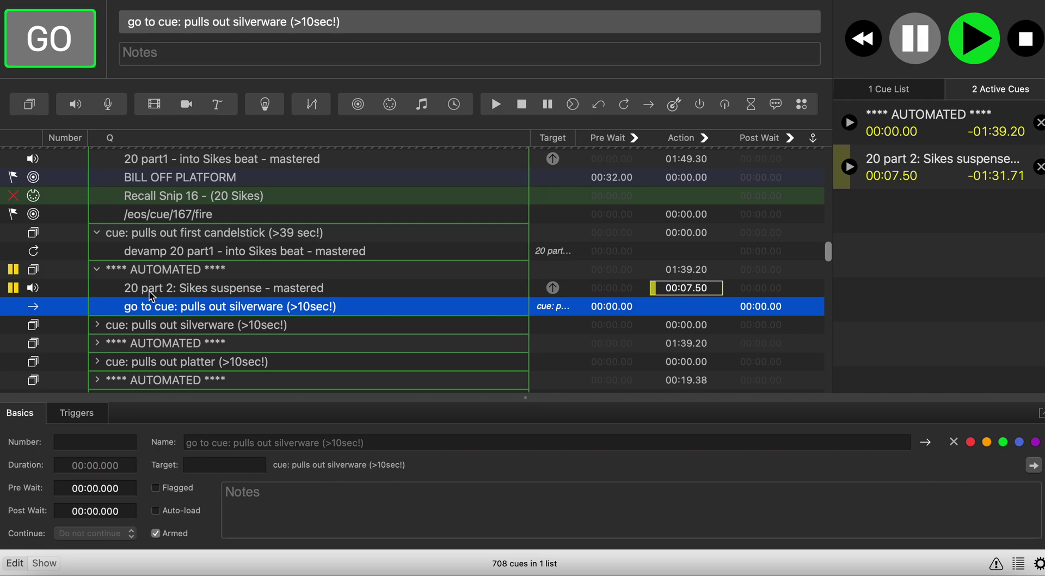
{"action": "scroll", "coordinate": [151, 297], "scroll_direction": "down", "scroll_amount": 1}
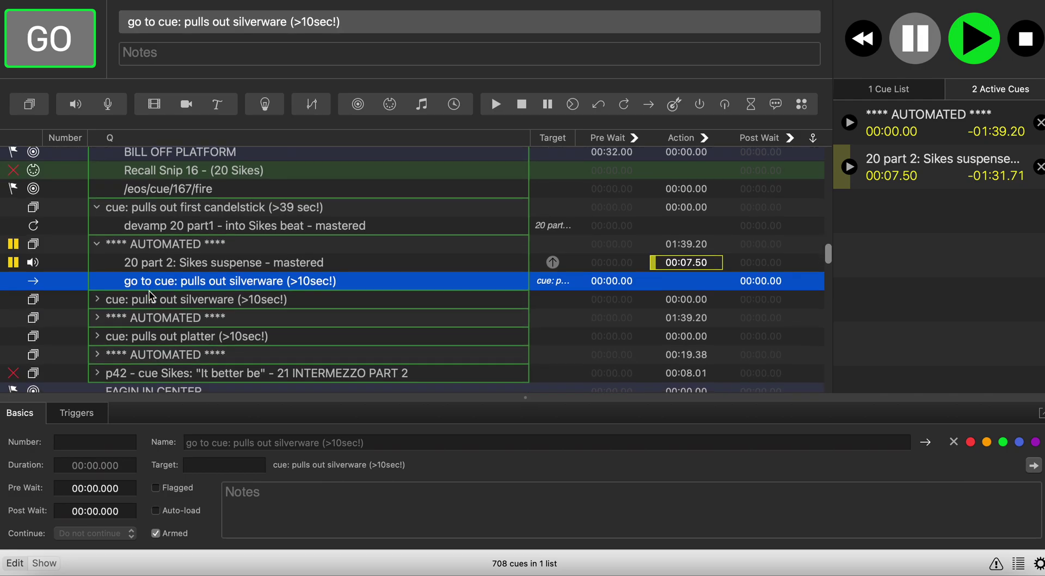
{"action": "left_click", "coordinate": [97, 243]}
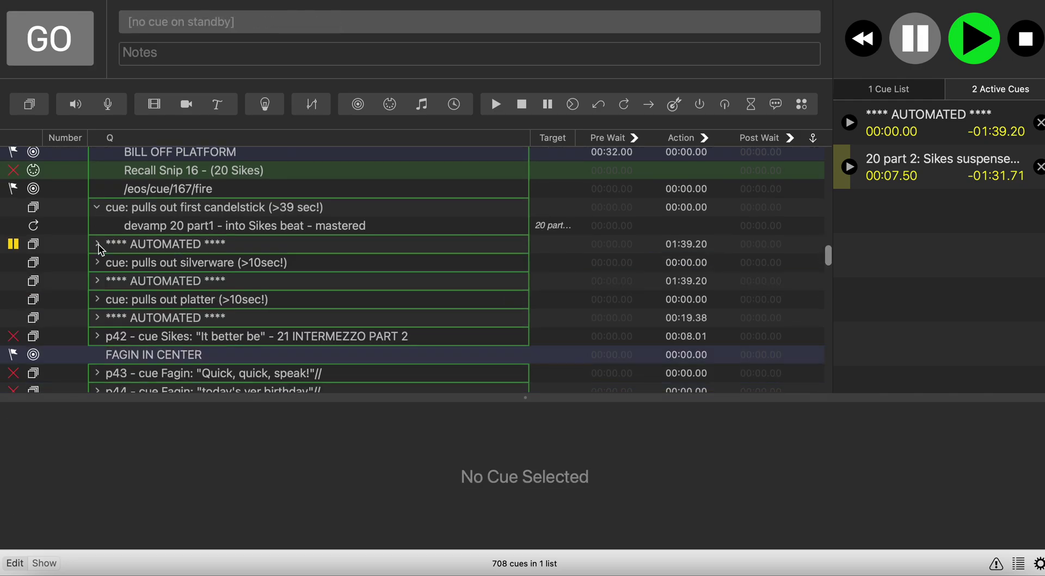
{"action": "left_click", "coordinate": [98, 209]}
{"action": "scroll", "coordinate": [98, 208], "scroll_direction": "up", "scroll_amount": 4}
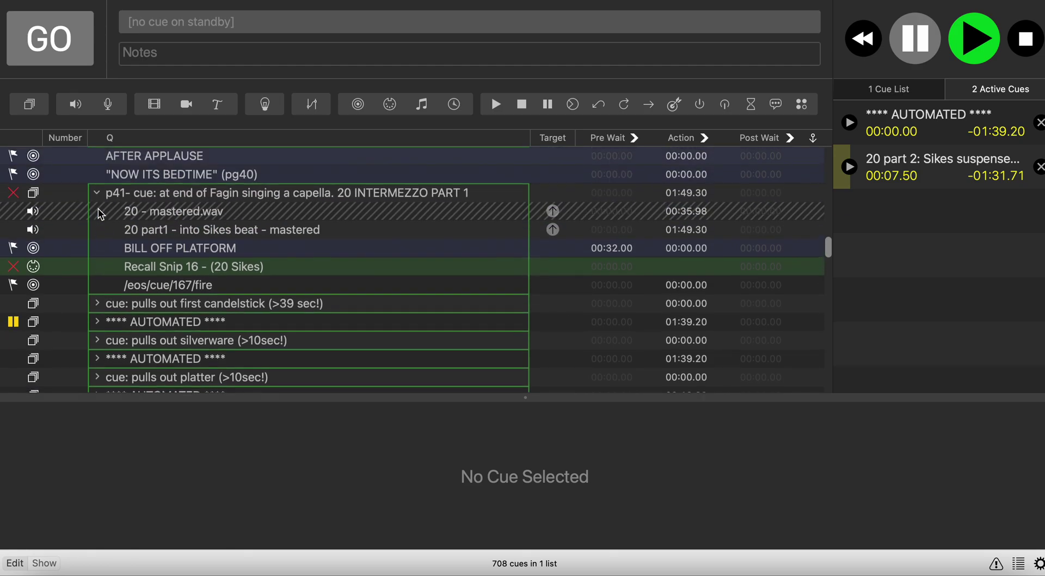
{"action": "left_click", "coordinate": [98, 194]}
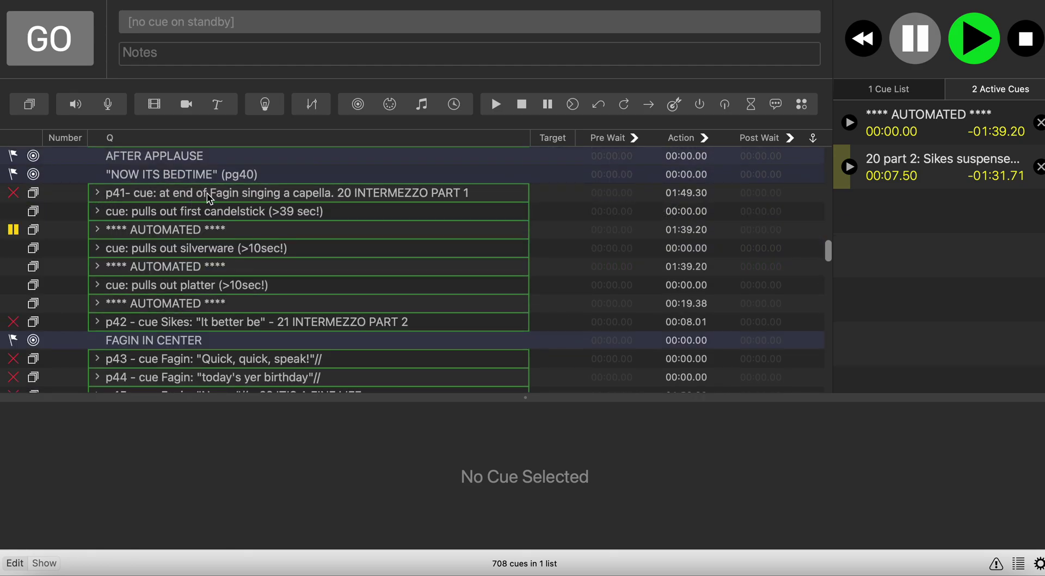
Step: Review the collapsed cue sequence by selecting the p41, first AUTOMATED and "pulls out silverware" groups in turn
{"action": "left_click", "coordinate": [223, 197]}
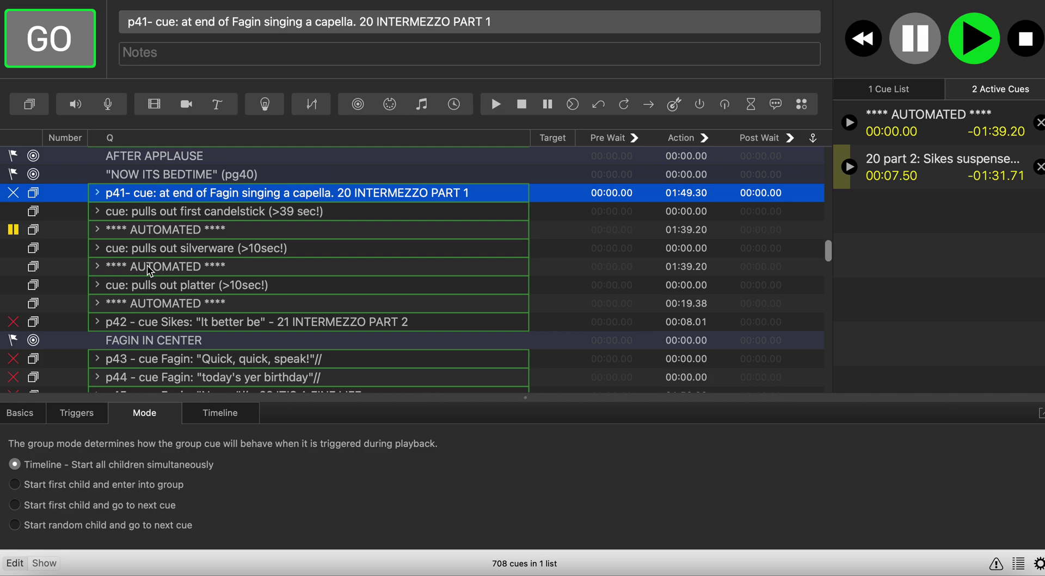
{"action": "left_click", "coordinate": [153, 231]}
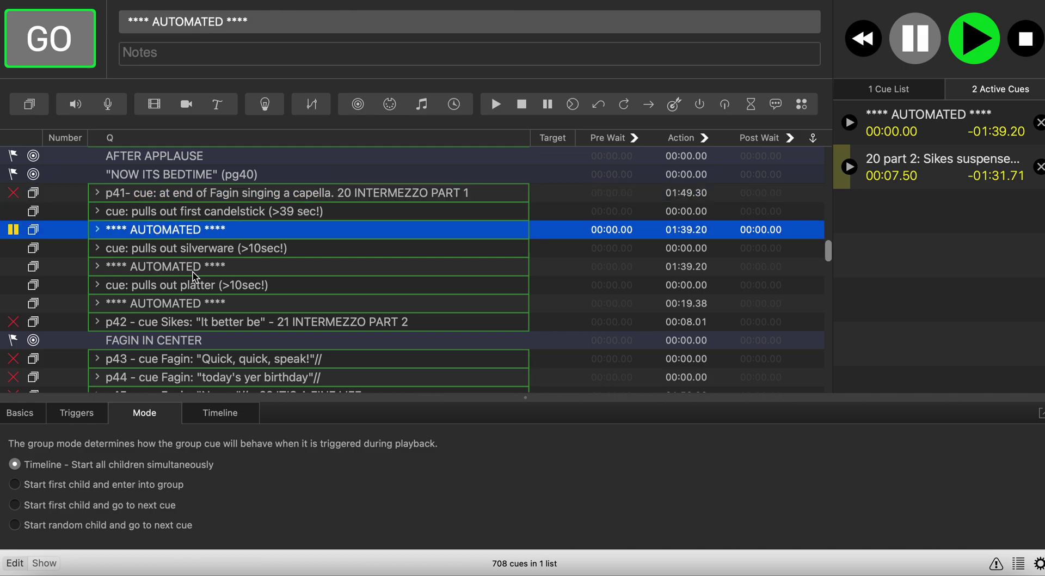
{"action": "left_click", "coordinate": [166, 253]}
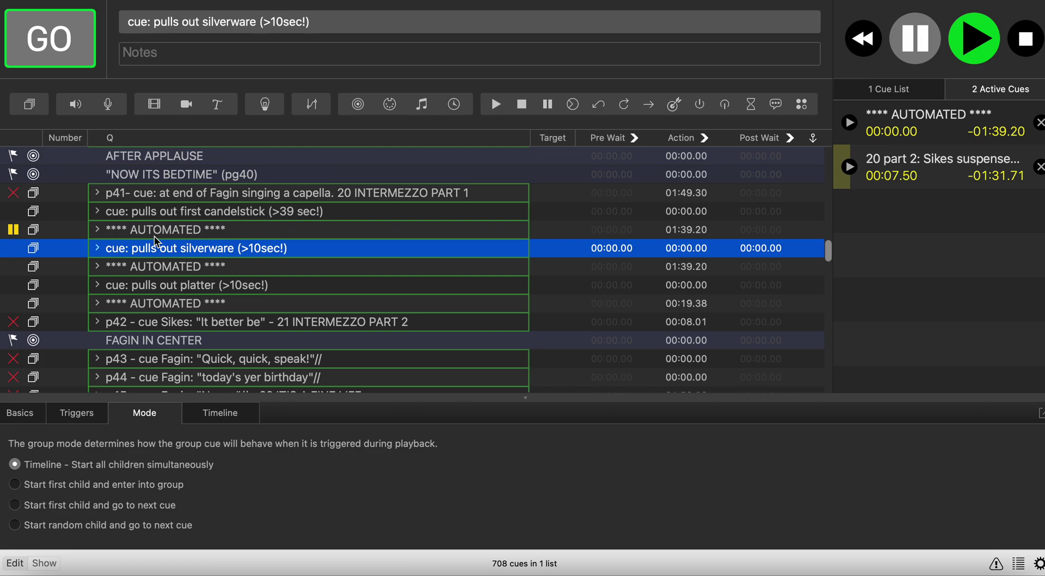
Step: Expand the first AUTOMATED group and examine the looping slice of "20 part 2: Sikes suspense - mastered" against the silverware cue
{"action": "left_click", "coordinate": [98, 229]}
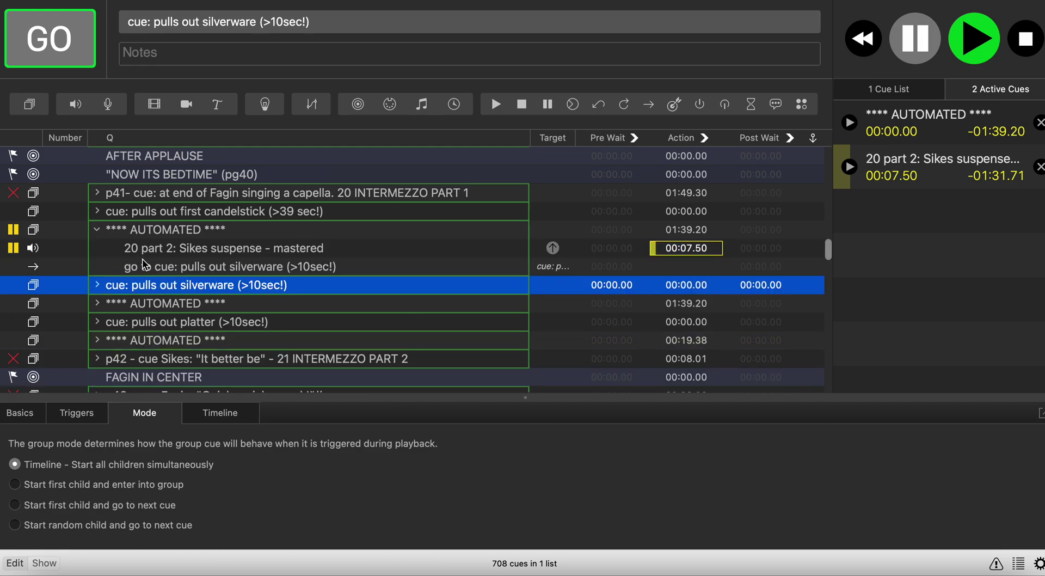
{"action": "left_click", "coordinate": [180, 252]}
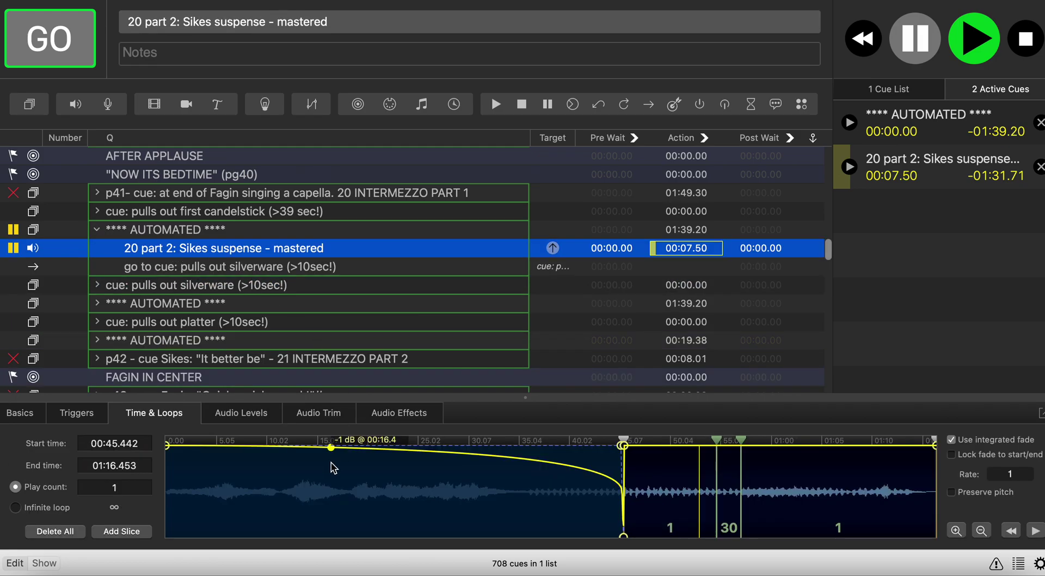
{"action": "mouse_move", "coordinate": [704, 484]}
{"action": "left_mouse_down"}
{"action": "mouse_move", "coordinate": [701, 467]}
{"action": "mouse_move", "coordinate": [699, 523]}
{"action": "mouse_move", "coordinate": [703, 477]}
{"action": "mouse_move", "coordinate": [702, 517]}
{"action": "mouse_move", "coordinate": [661, 512]}
{"action": "mouse_move", "coordinate": [645, 495]}
{"action": "mouse_move", "coordinate": [719, 492]}
{"action": "mouse_move", "coordinate": [645, 471]}
{"action": "mouse_move", "coordinate": [662, 517]}
{"action": "mouse_move", "coordinate": [741, 498]}
{"action": "mouse_move", "coordinate": [735, 486]}
{"action": "mouse_move", "coordinate": [732, 512]}
{"action": "left_mouse_up"}
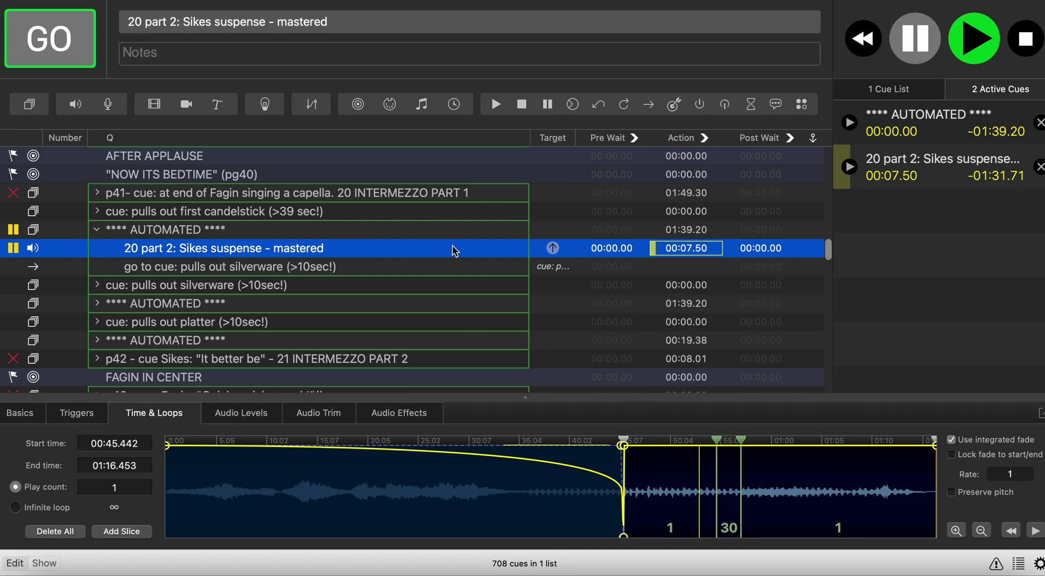
{"action": "left_click", "coordinate": [212, 285]}
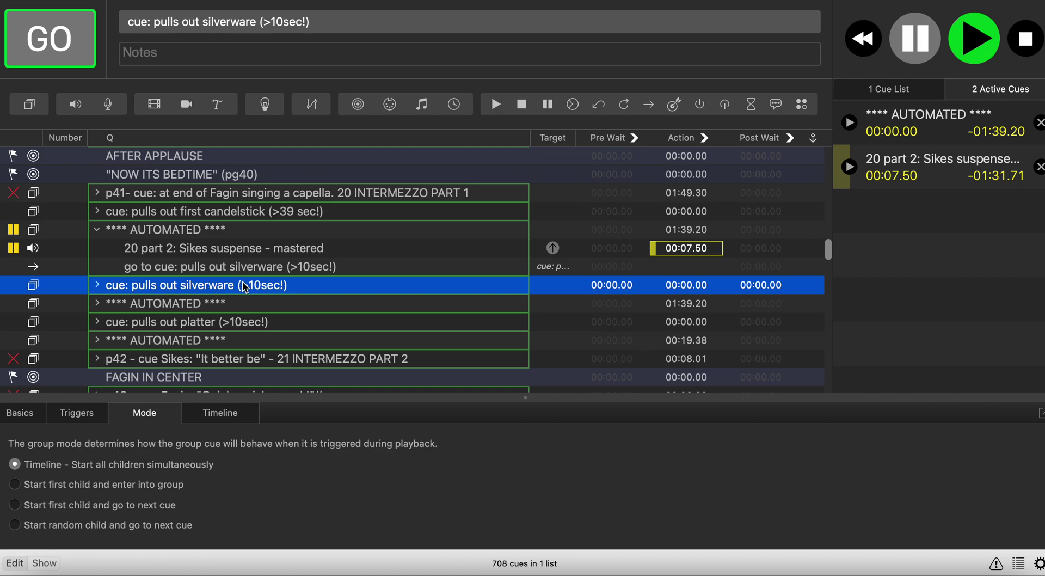
Step: Resume the paused playback of "20 part 2: Sikes suspense - mastered" and put the "pulls out silverware" cue on standby
{"action": "left_click", "coordinate": [227, 254]}
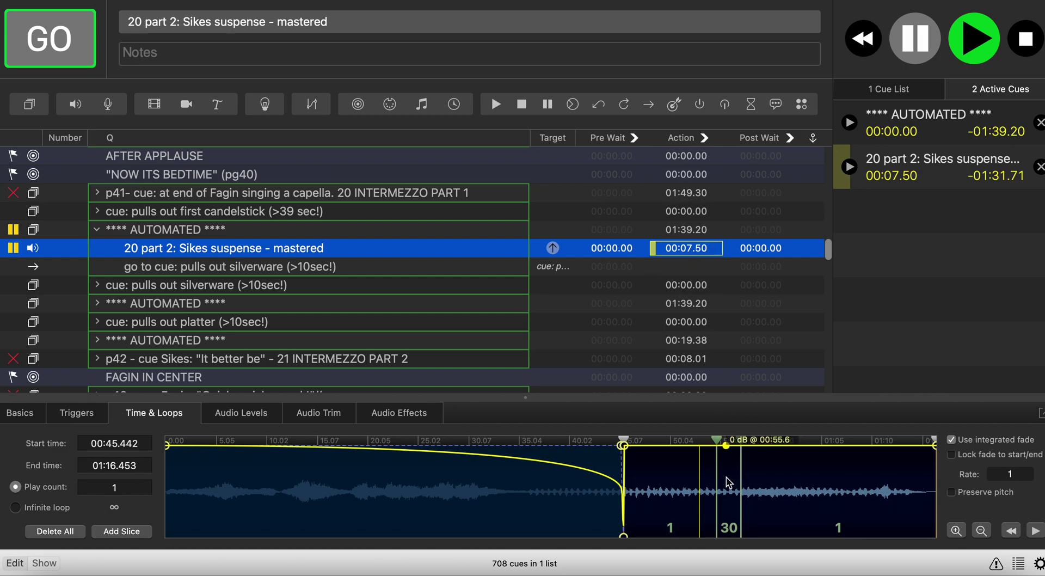
{"action": "left_click", "coordinate": [967, 46]}
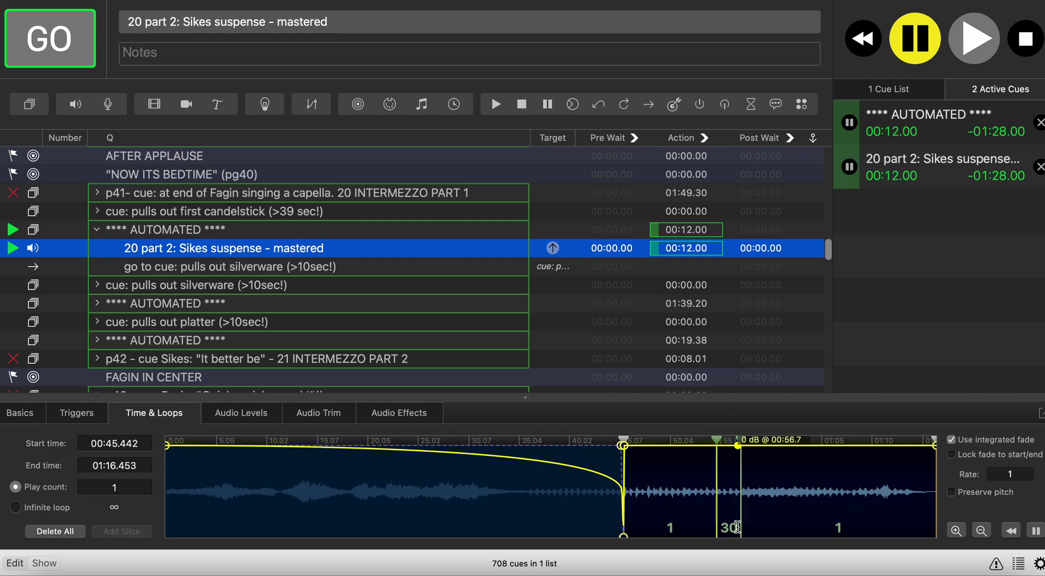
{"action": "left_click", "coordinate": [215, 285]}
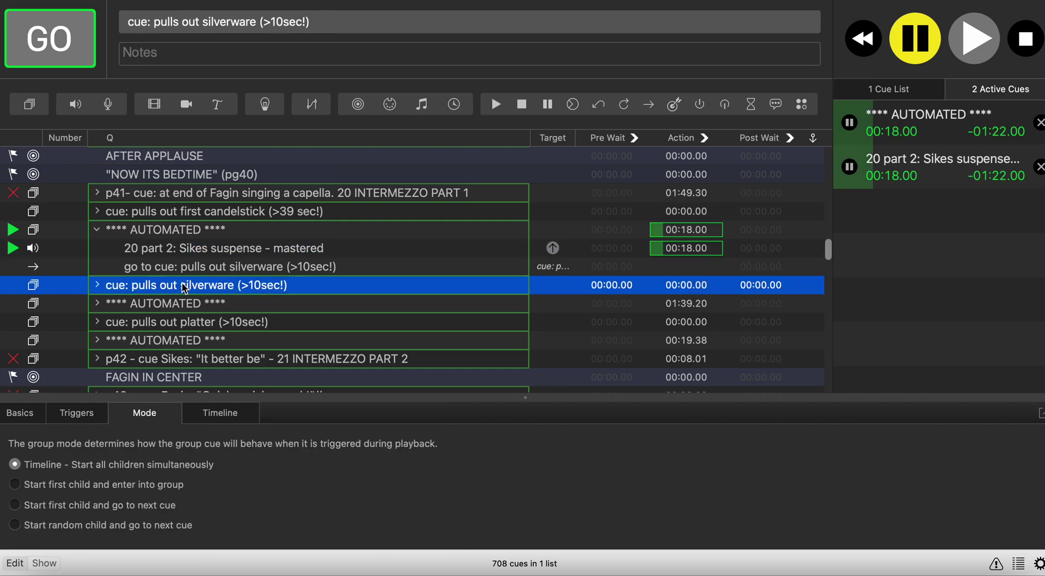
Step: Expand the second AUTOMATED group and disarm its "go to cue: pulls out platter" cue
{"action": "left_click", "coordinate": [98, 304]}
{"action": "scroll", "coordinate": [101, 308], "scroll_direction": "down", "scroll_amount": 5}
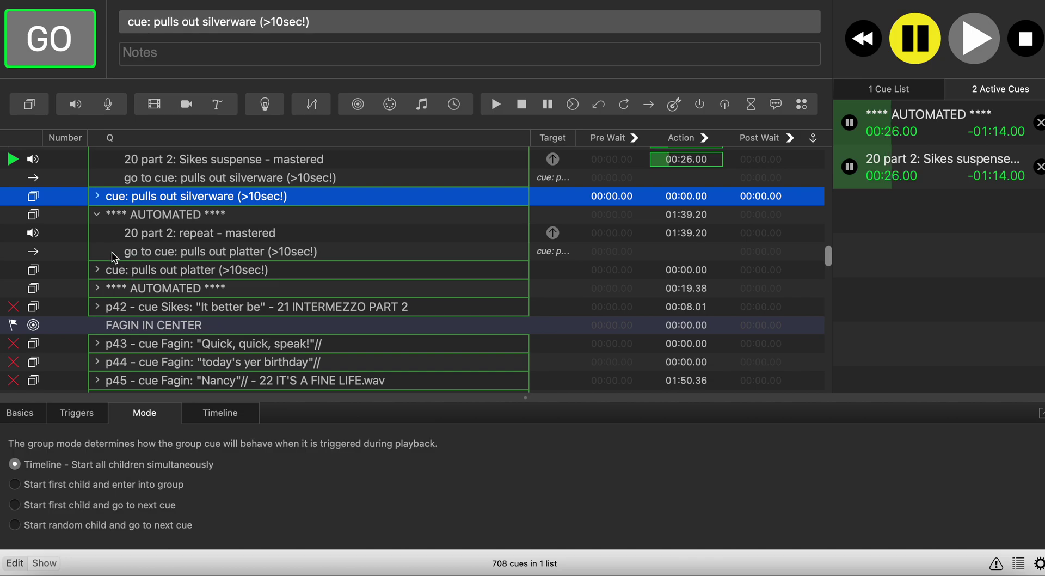
{"action": "left_click", "coordinate": [112, 251]}
{"action": "left_click", "coordinate": [156, 534]}
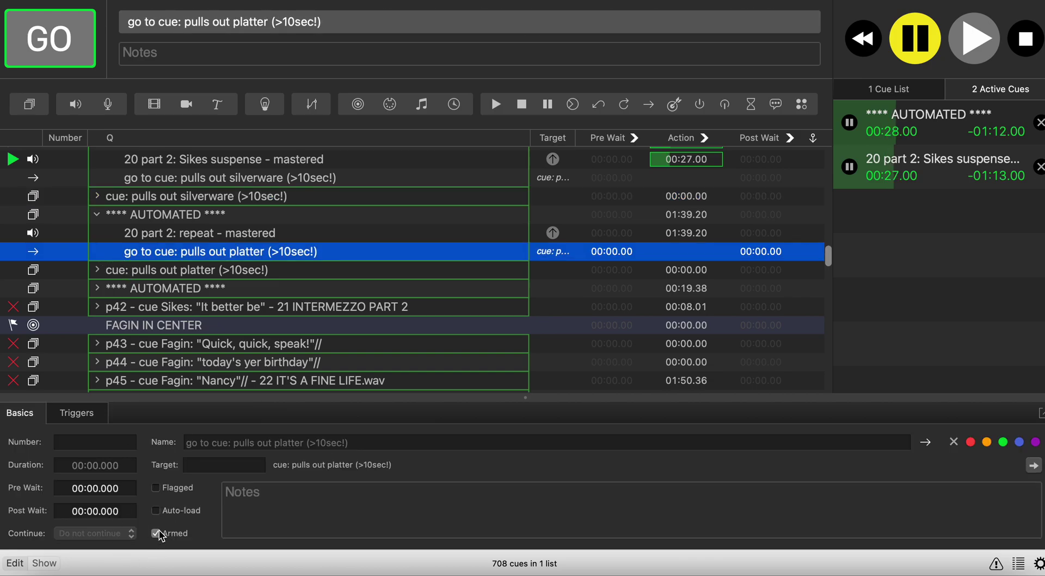
Step: Fire the "pulls out silverware" cue to devamp into the second AUTOMATED group
{"action": "scroll", "coordinate": [227, 237], "scroll_direction": "up", "scroll_amount": 3}
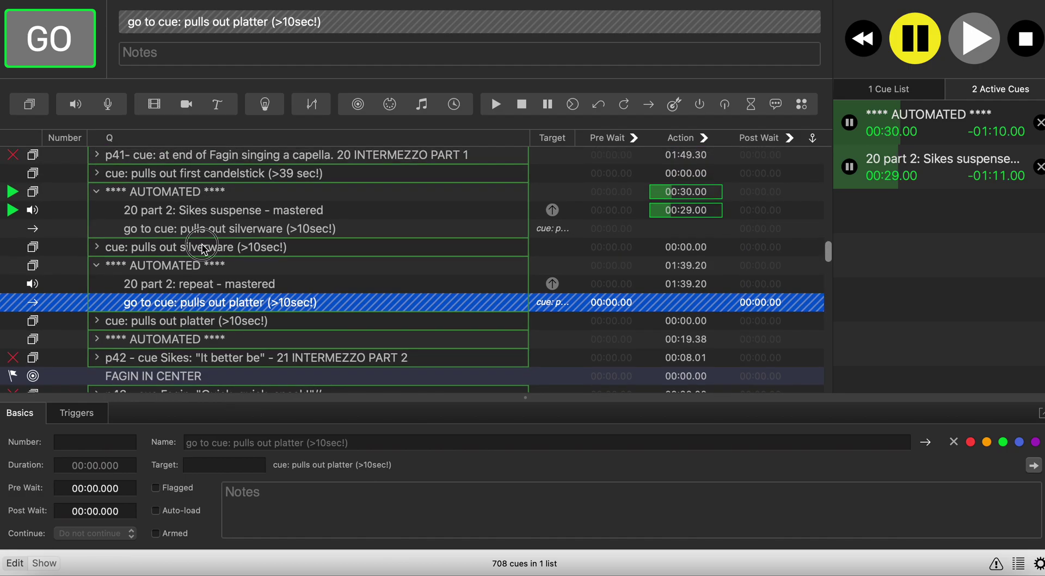
{"action": "left_click", "coordinate": [202, 244]}
{"action": "key", "text": "space"}
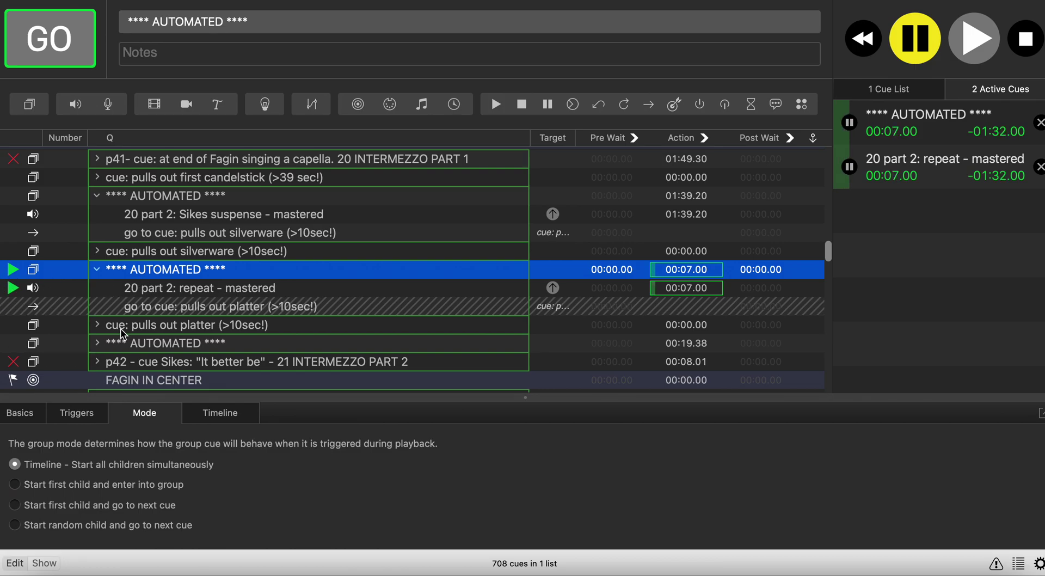
Step: Rearm the "go to cue: pulls out platter" cue and move the standby to the "pulls out platter" group
{"action": "left_click", "coordinate": [130, 307]}
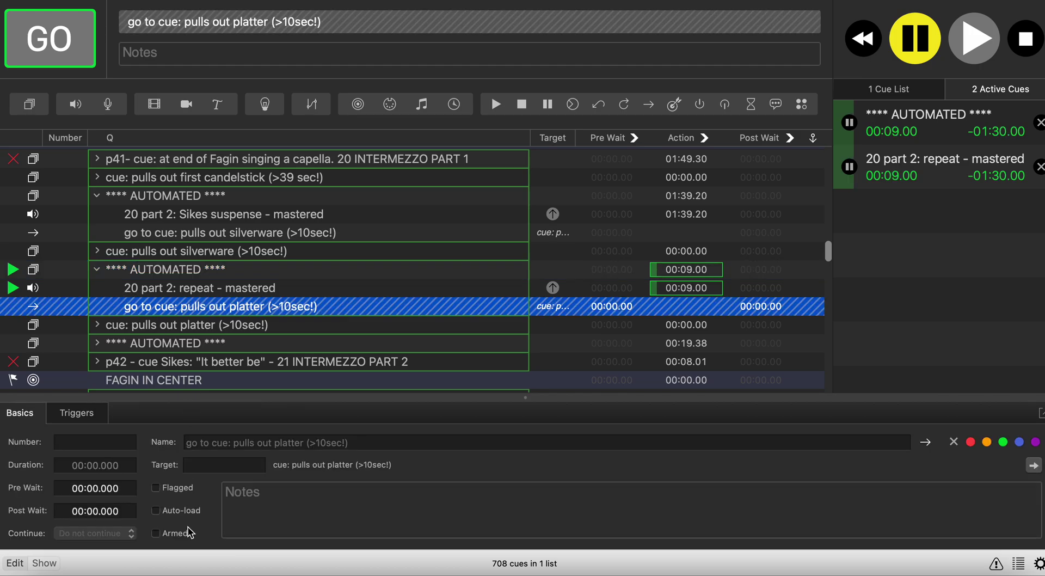
{"action": "left_click", "coordinate": [157, 534]}
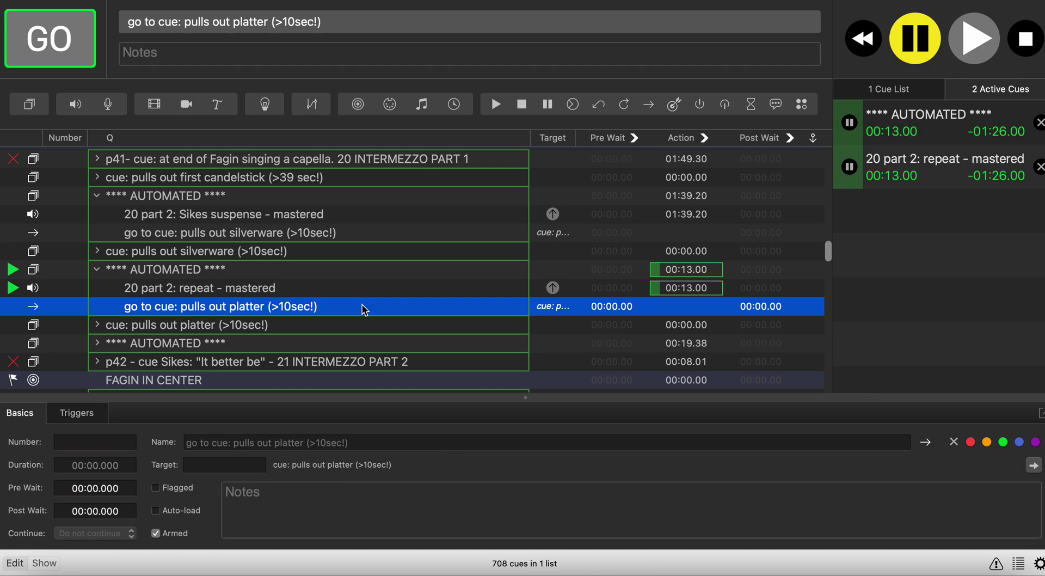
{"action": "key", "text": "Down"}
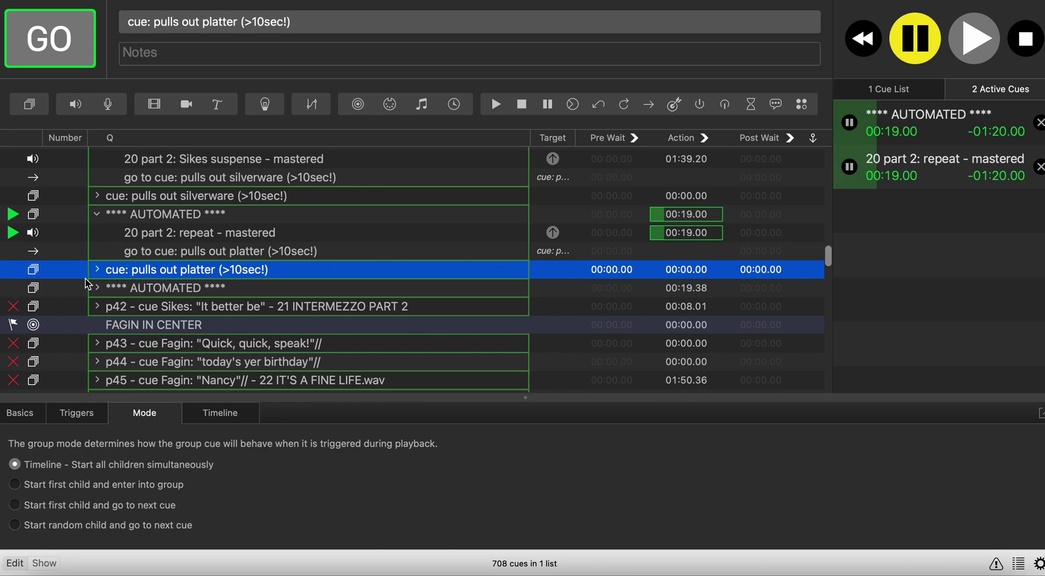
Step: Examine the slices of "20 part 2: repeat - mastered" in the second AUTOMATED group while it plays
{"action": "scroll", "coordinate": [151, 275], "scroll_direction": "up", "scroll_amount": 3}
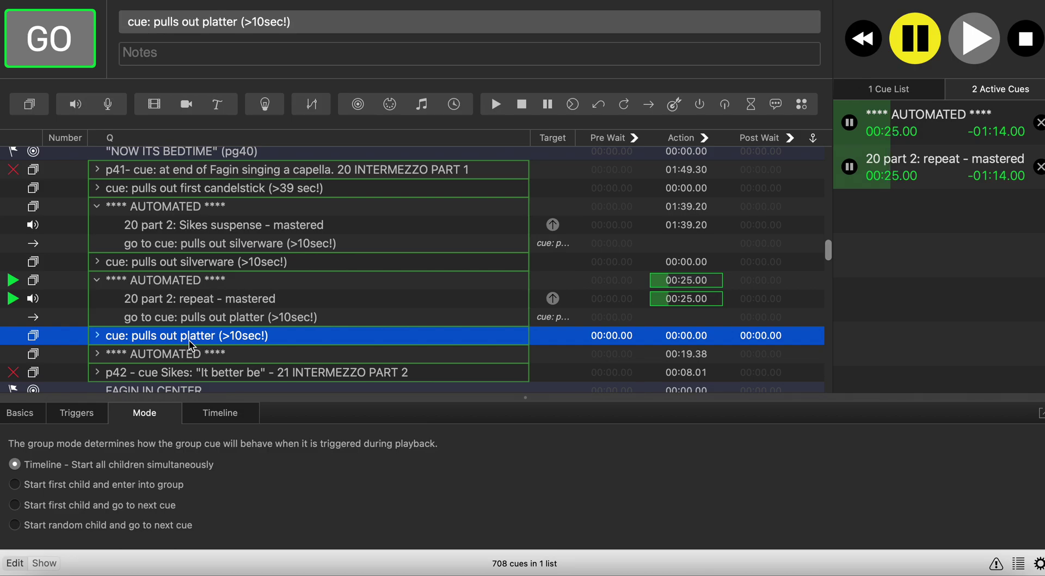
{"action": "scroll", "coordinate": [188, 338], "scroll_direction": "down", "scroll_amount": 3}
{"action": "left_click", "coordinate": [204, 240]}
{"action": "left_click", "coordinate": [204, 229]}
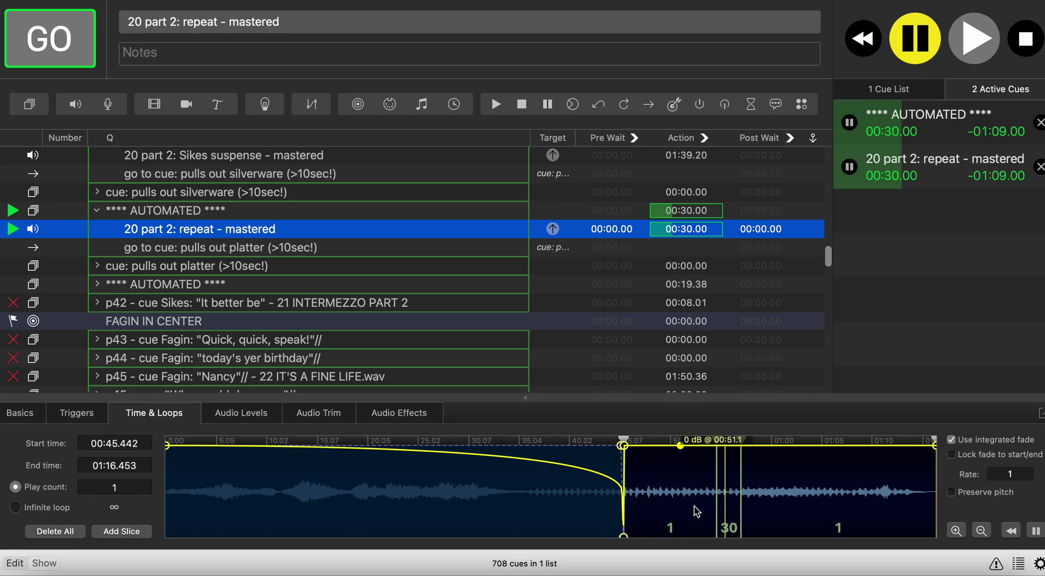
Step: Fire the "pulls out platter" cue, and expand the third AUTOMATED group to view its contents before collapsing it again
{"action": "left_click", "coordinate": [208, 269]}
{"action": "key", "text": "space"}
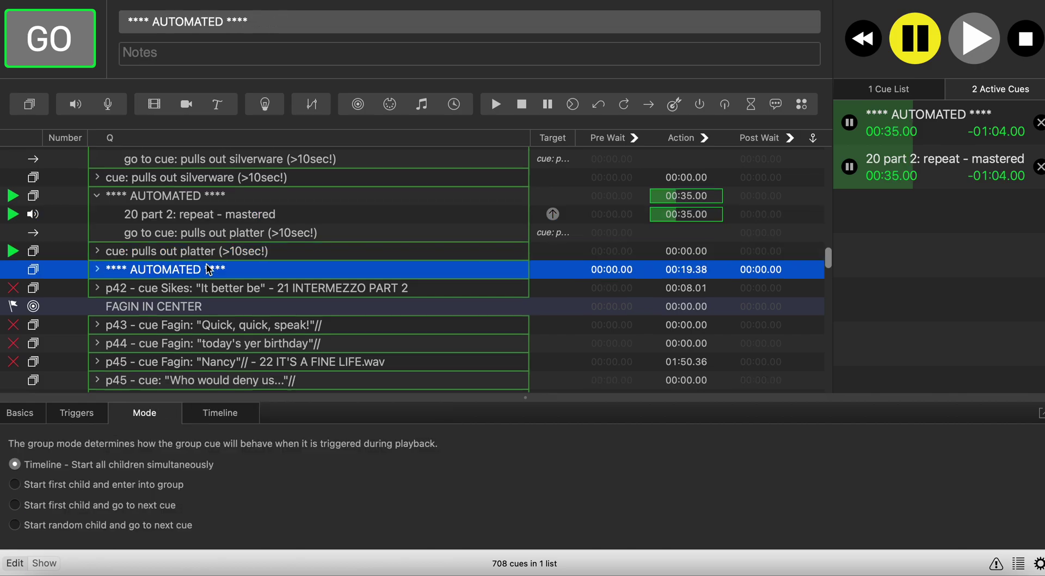
{"action": "left_click", "coordinate": [97, 271]}
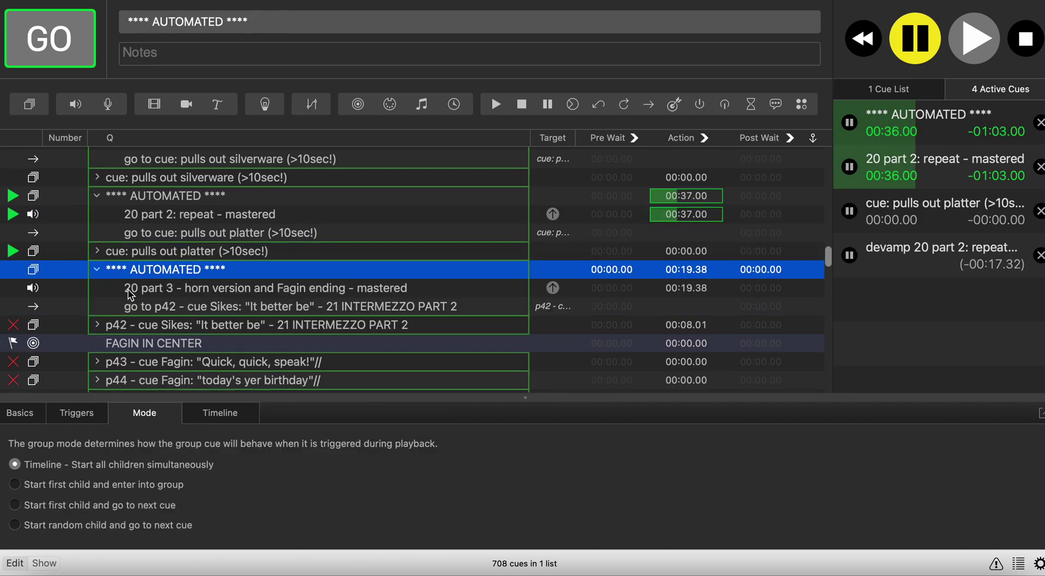
{"action": "scroll", "coordinate": [100, 280], "scroll_direction": "down", "scroll_amount": 2}
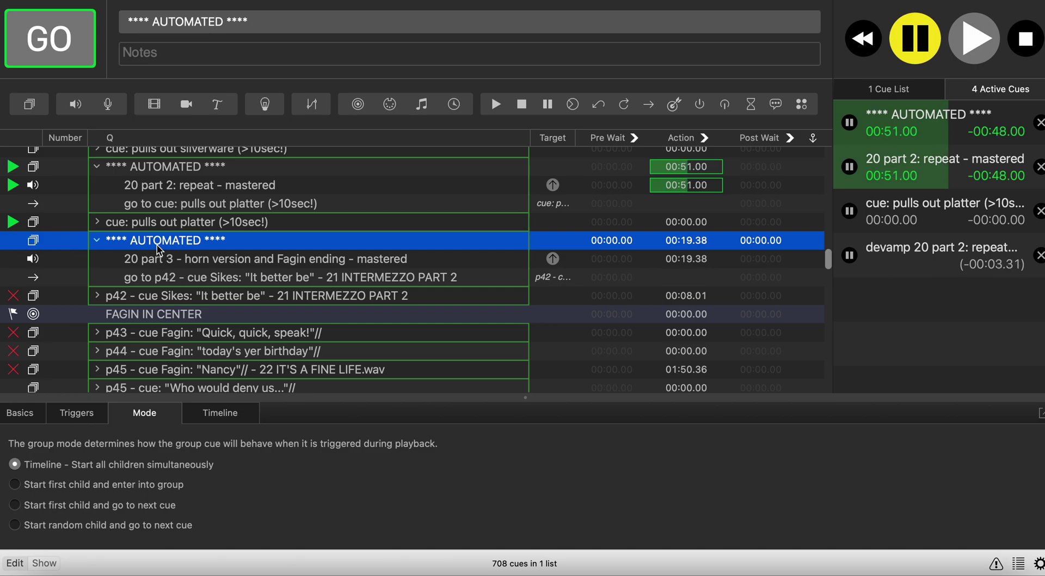
{"action": "left_click", "coordinate": [97, 240]}
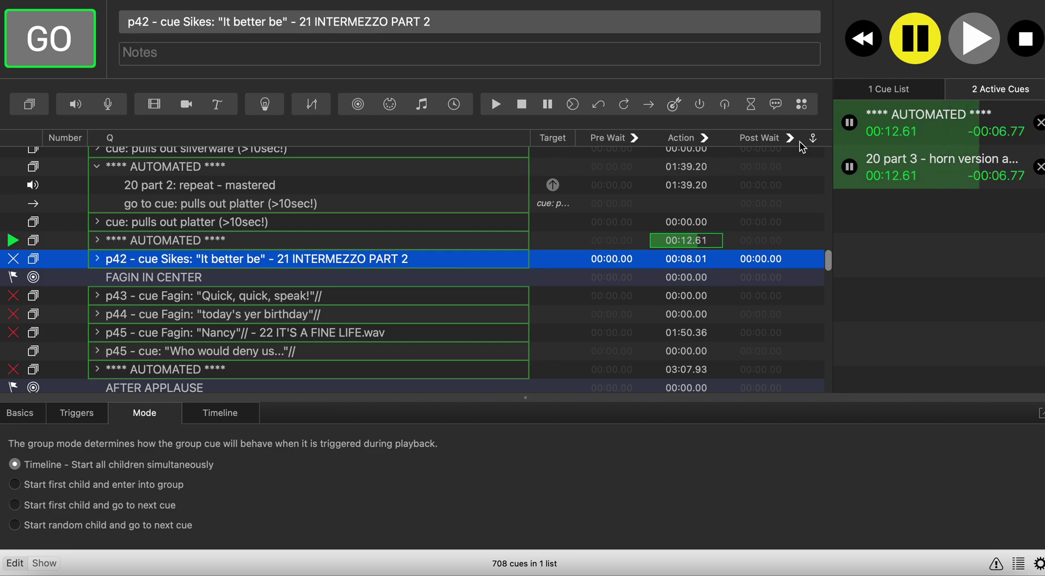
Step: Stop all playback and browse the cue list onward to the start of Act II
{"action": "left_click", "coordinate": [1032, 49]}
{"action": "scroll", "coordinate": [441, 276], "scroll_direction": "down", "scroll_amount": 20}
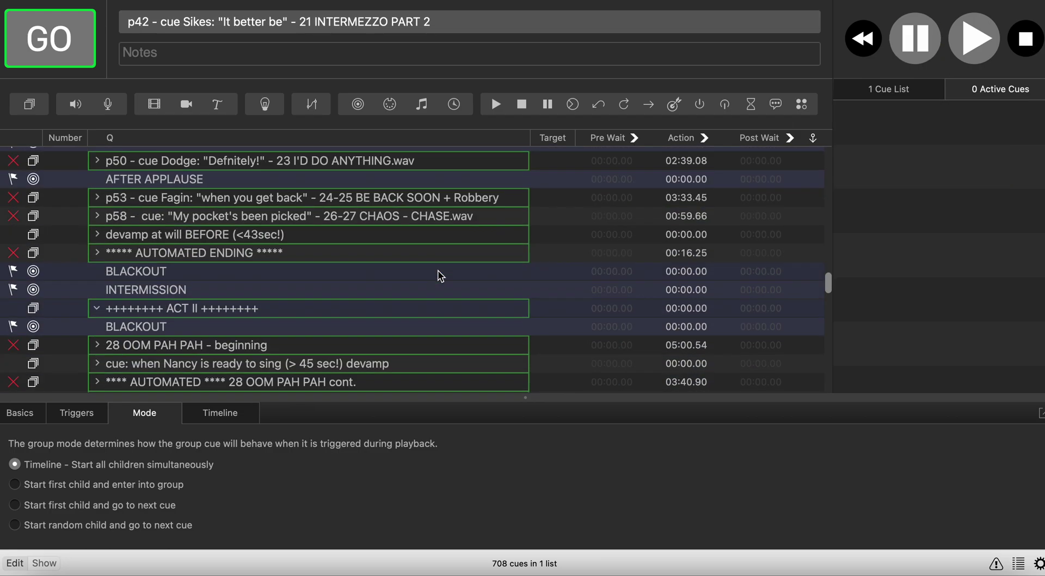
{"action": "scroll", "coordinate": [441, 276], "scroll_direction": "up", "scroll_amount": 5}
{"action": "scroll", "coordinate": [441, 276], "scroll_direction": "up", "scroll_amount": 8}
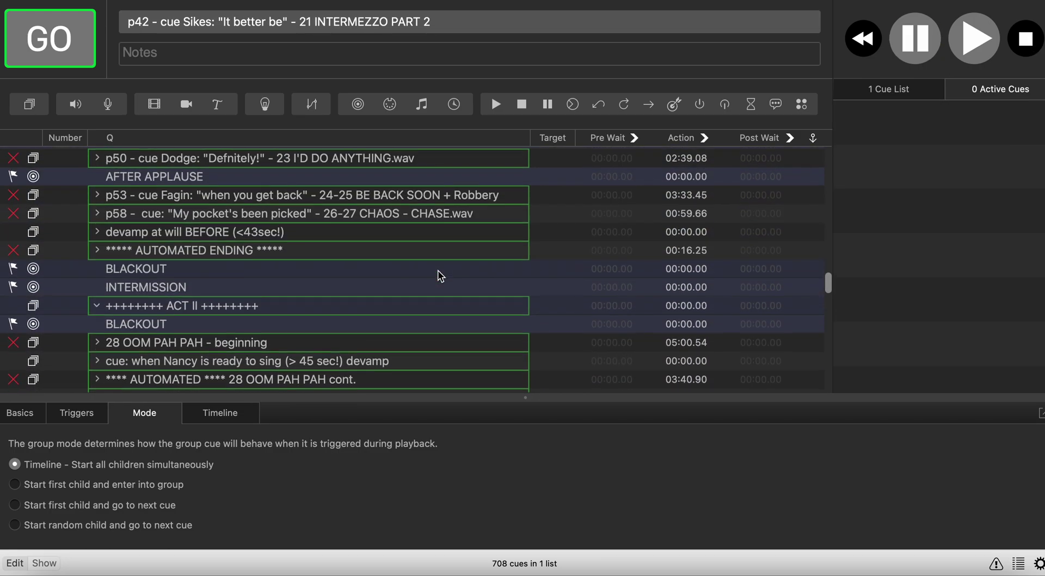
Step: Expand the "p58 - cue: My pocket's been picked" group and examine the slices of "26-27 - mastered.wav" and the group's other cues
{"action": "scroll", "coordinate": [441, 276], "scroll_direction": "up", "scroll_amount": 3}
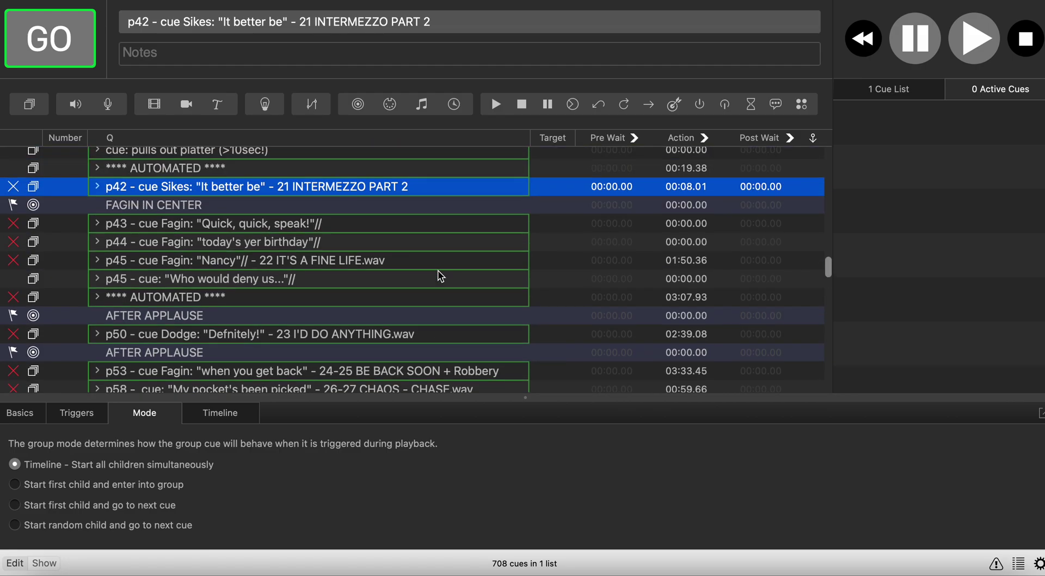
{"action": "scroll", "coordinate": [441, 276], "scroll_direction": "down", "scroll_amount": 2}
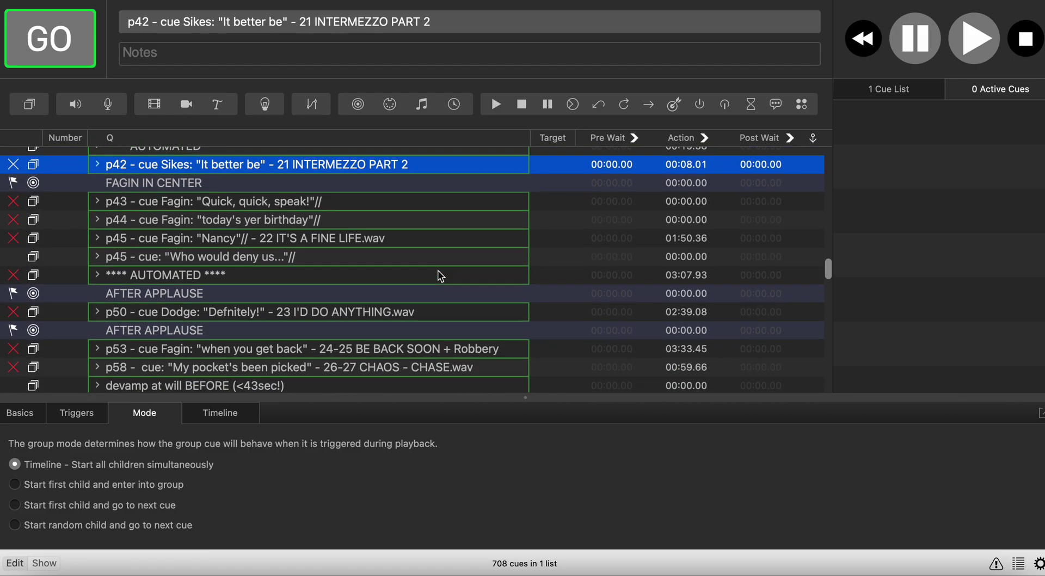
{"action": "scroll", "coordinate": [441, 276], "scroll_direction": "down", "scroll_amount": 4}
{"action": "scroll", "coordinate": [440, 276], "scroll_direction": "down", "scroll_amount": 1}
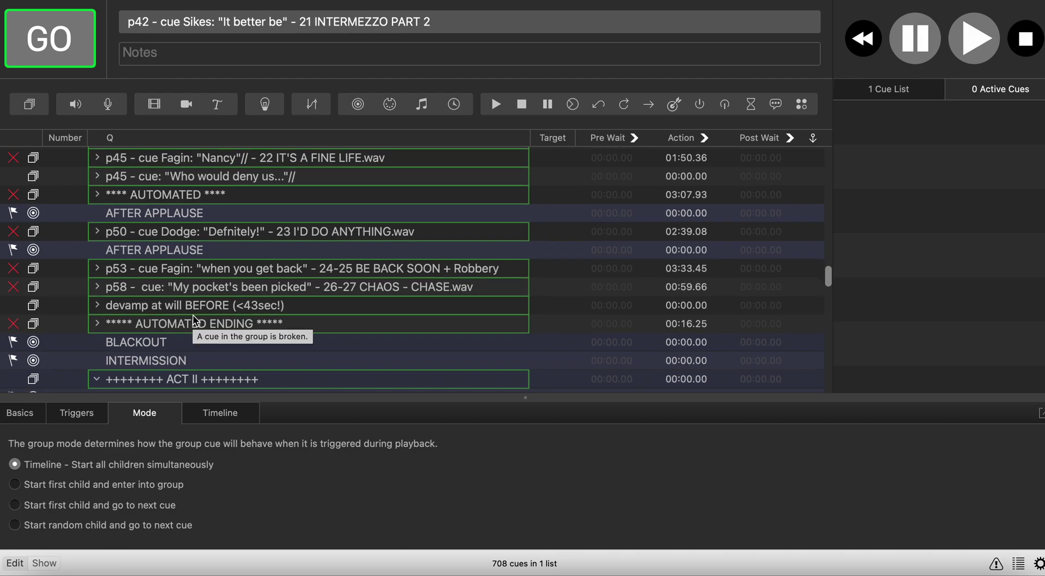
{"action": "left_click", "coordinate": [98, 288]}
{"action": "left_click", "coordinate": [166, 310]}
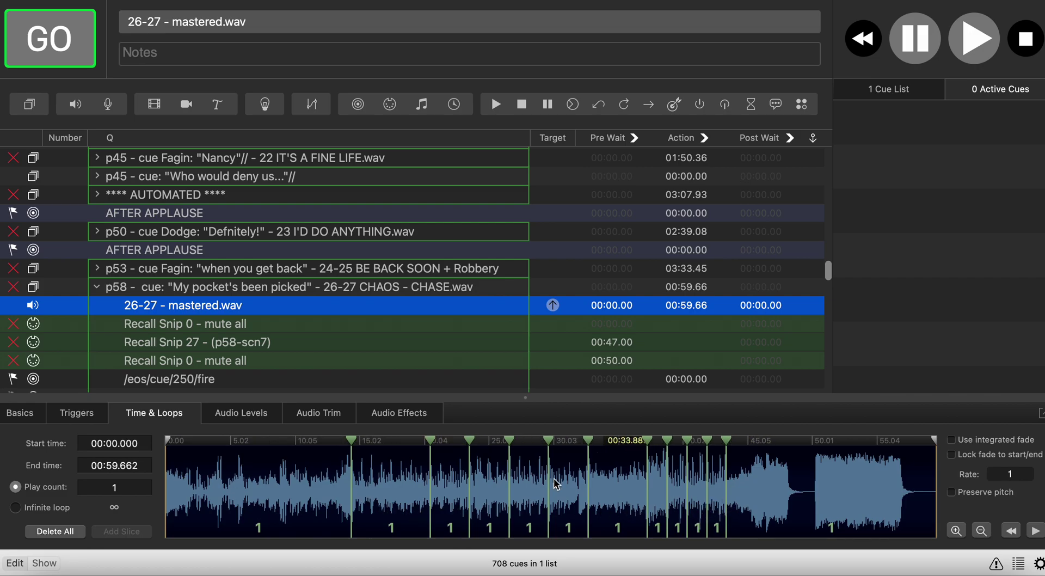
{"action": "scroll", "coordinate": [299, 334], "scroll_direction": "down", "scroll_amount": 3}
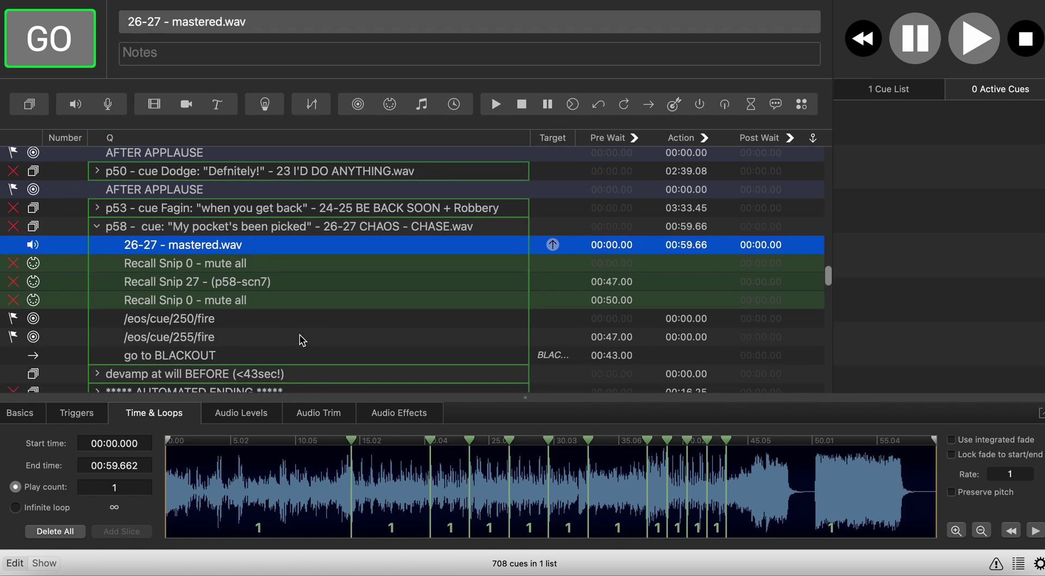
{"action": "scroll", "coordinate": [301, 340], "scroll_direction": "down", "scroll_amount": 1}
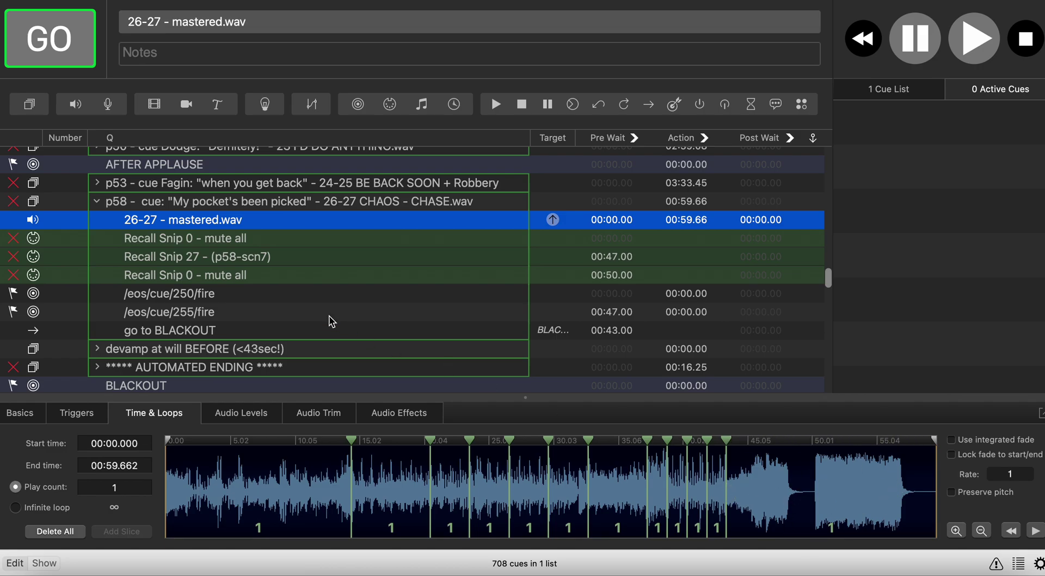
Step: Expand the AUTOMATED ENDING group and inspect the playback range of its "26-27 - mastered.wav" audio cue
{"action": "left_click", "coordinate": [123, 368]}
{"action": "left_click", "coordinate": [97, 367]}
{"action": "scroll", "coordinate": [233, 334], "scroll_direction": "down", "scroll_amount": 3}
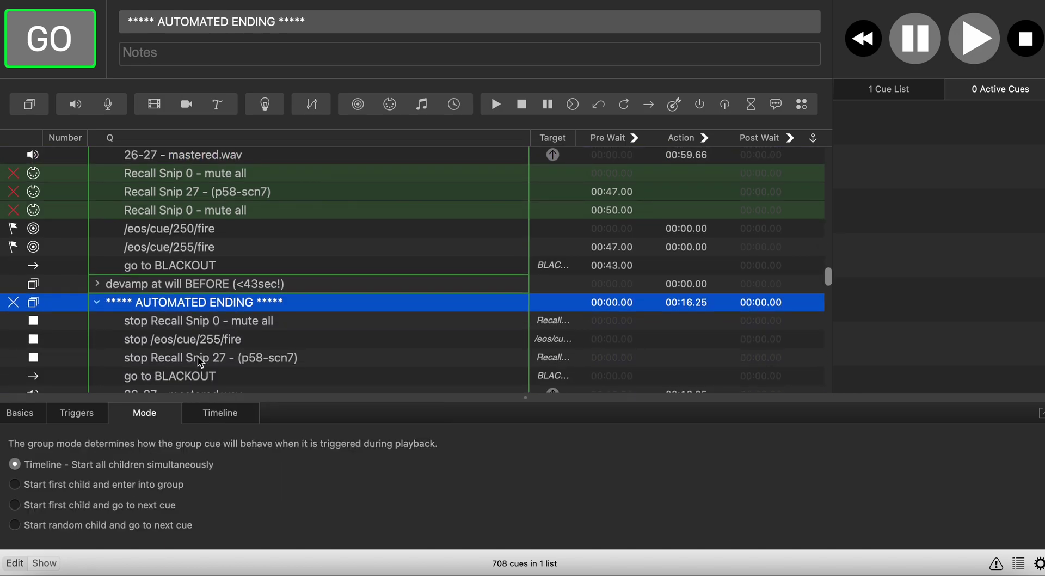
{"action": "scroll", "coordinate": [195, 342], "scroll_direction": "down", "scroll_amount": 3}
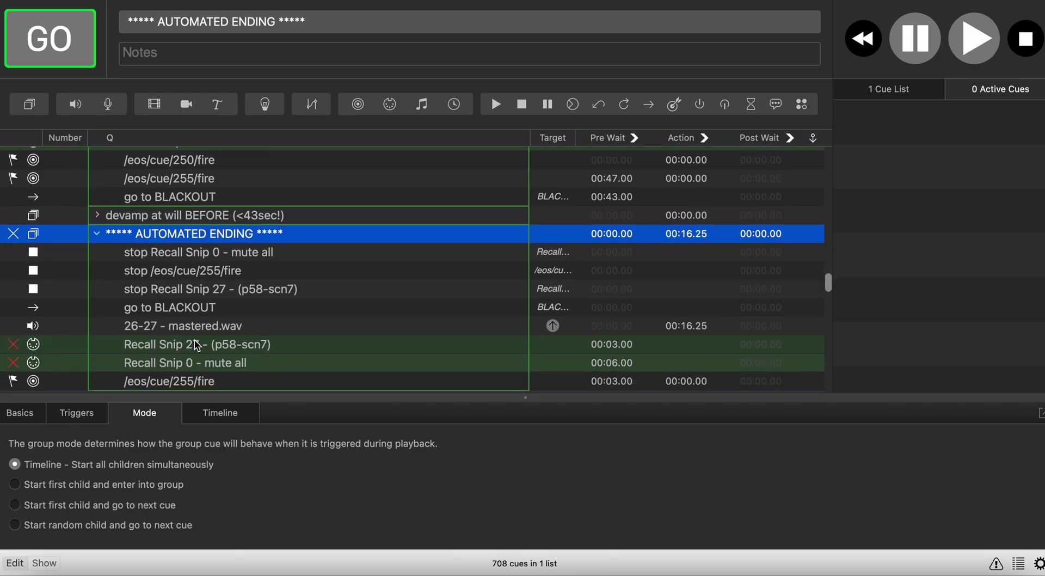
{"action": "left_click", "coordinate": [187, 326]}
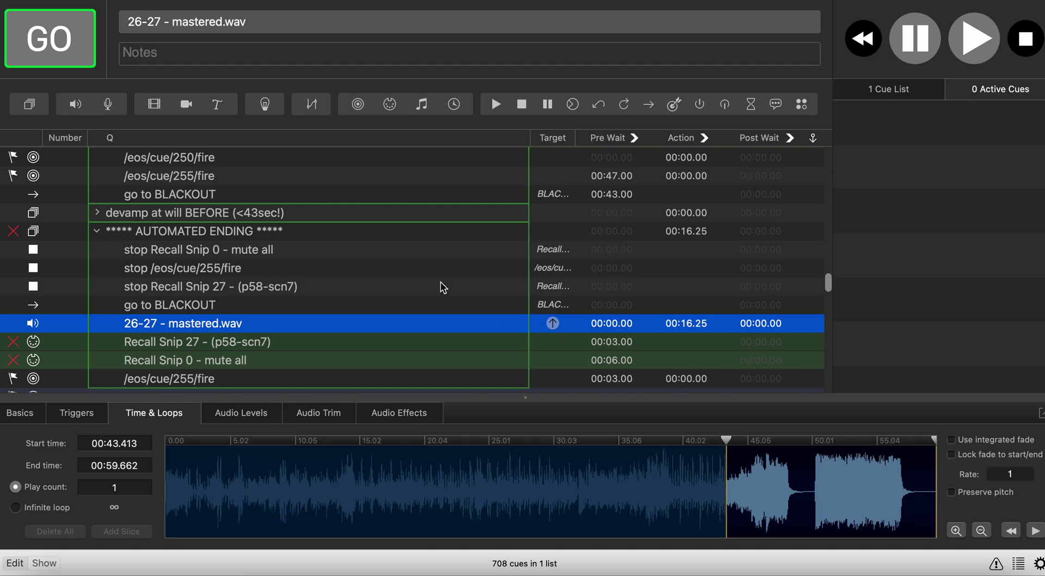
Step: Review the p58 audio cue's slices, and expand the "devamp at will BEFORE (<43sec!)" group to inspect its devamp cue's settings
{"action": "scroll", "coordinate": [387, 217], "scroll_direction": "up", "scroll_amount": 5}
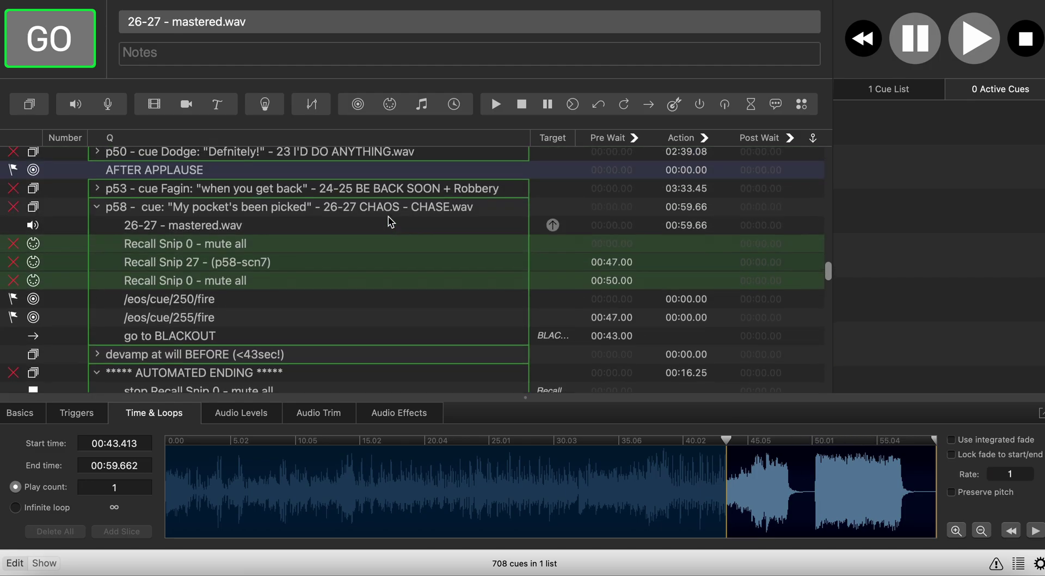
{"action": "left_click", "coordinate": [210, 227]}
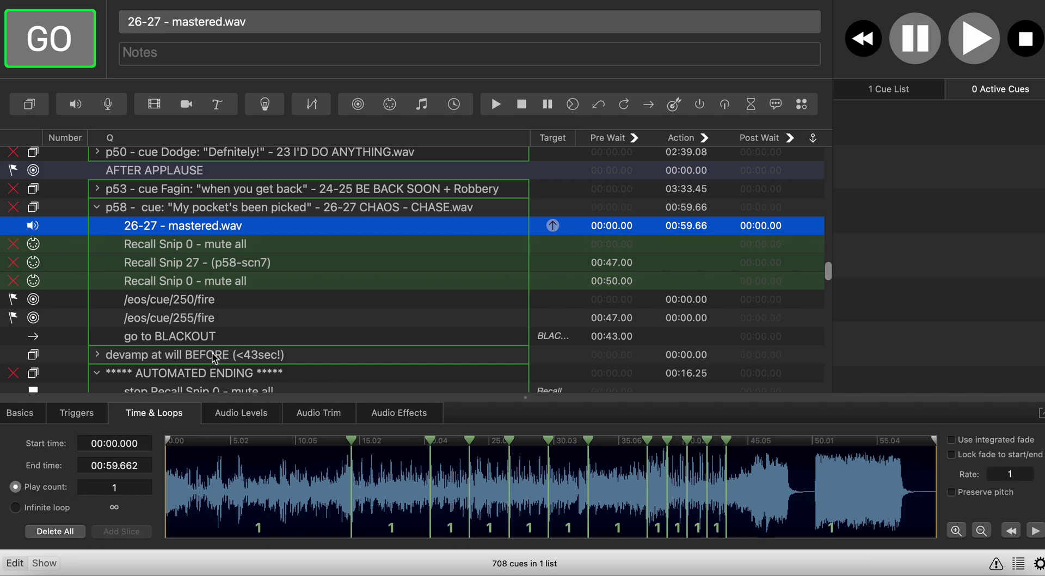
{"action": "left_click", "coordinate": [146, 357]}
{"action": "left_click", "coordinate": [98, 354]}
{"action": "scroll", "coordinate": [185, 338], "scroll_direction": "down", "scroll_amount": 3}
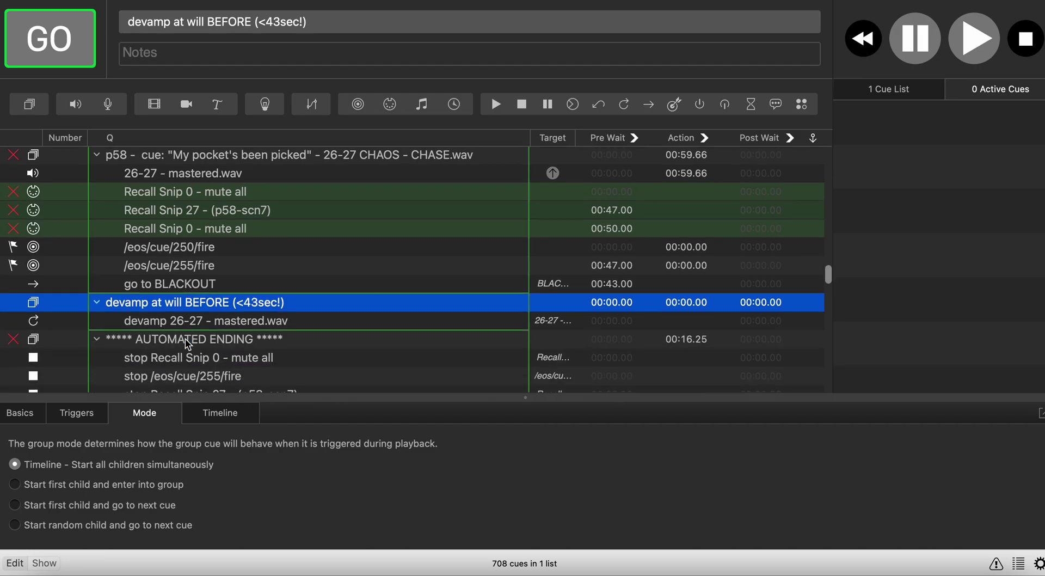
{"action": "left_click", "coordinate": [209, 280]}
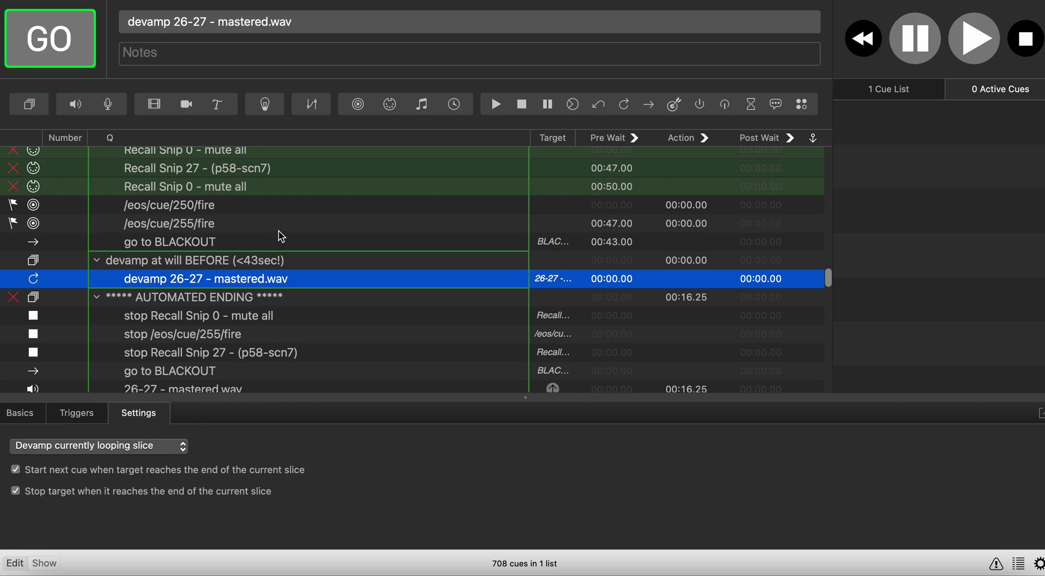
Step: Load "26-27 - mastered.wav" in the p58 group to about 22 seconds and start its playback
{"action": "scroll", "coordinate": [256, 256], "scroll_direction": "up", "scroll_amount": 1}
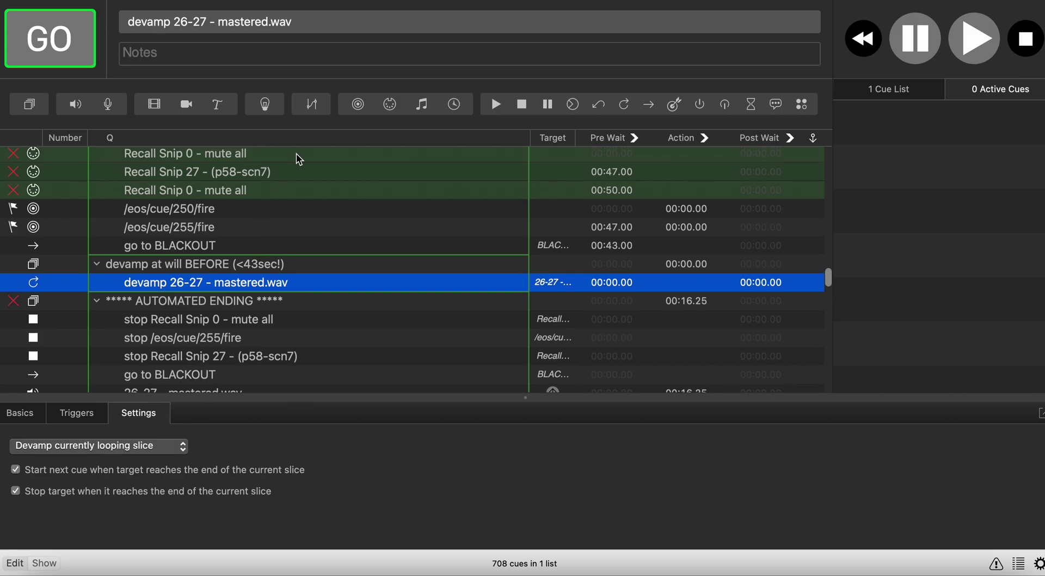
{"action": "scroll", "coordinate": [296, 152], "scroll_direction": "up", "scroll_amount": 5}
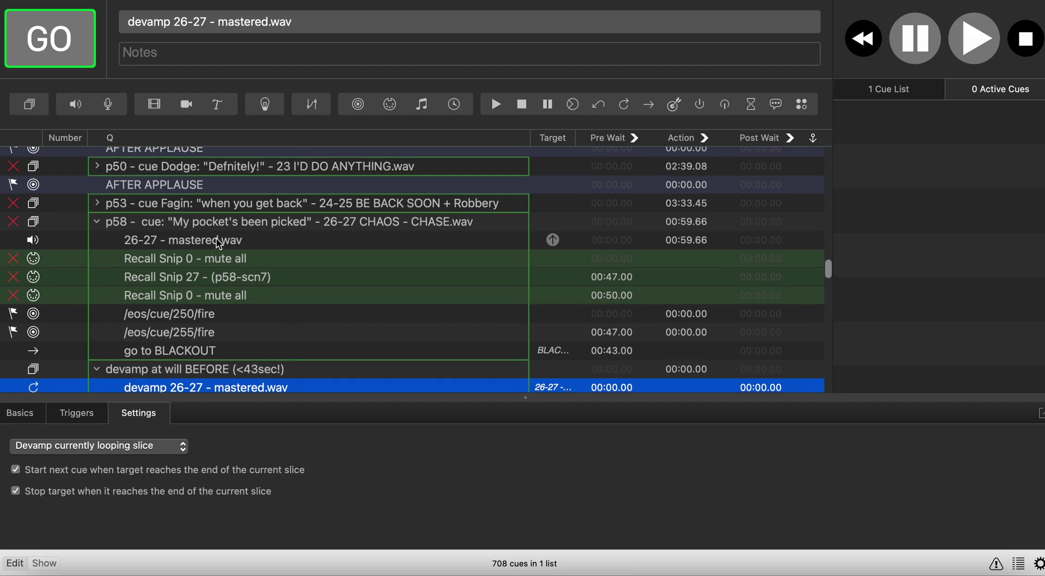
{"action": "left_click", "coordinate": [217, 239]}
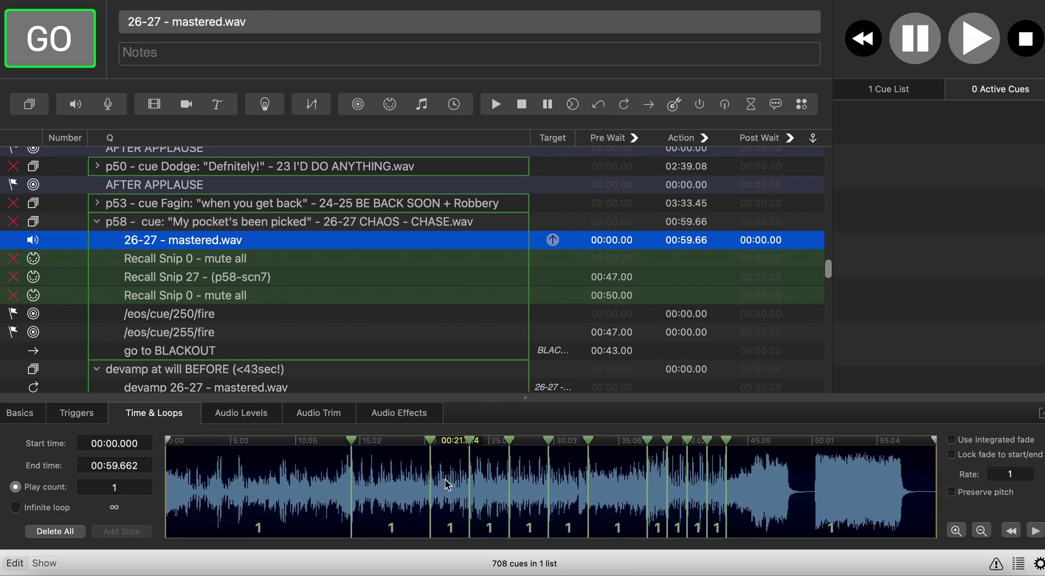
{"action": "left_click", "coordinate": [401, 497]}
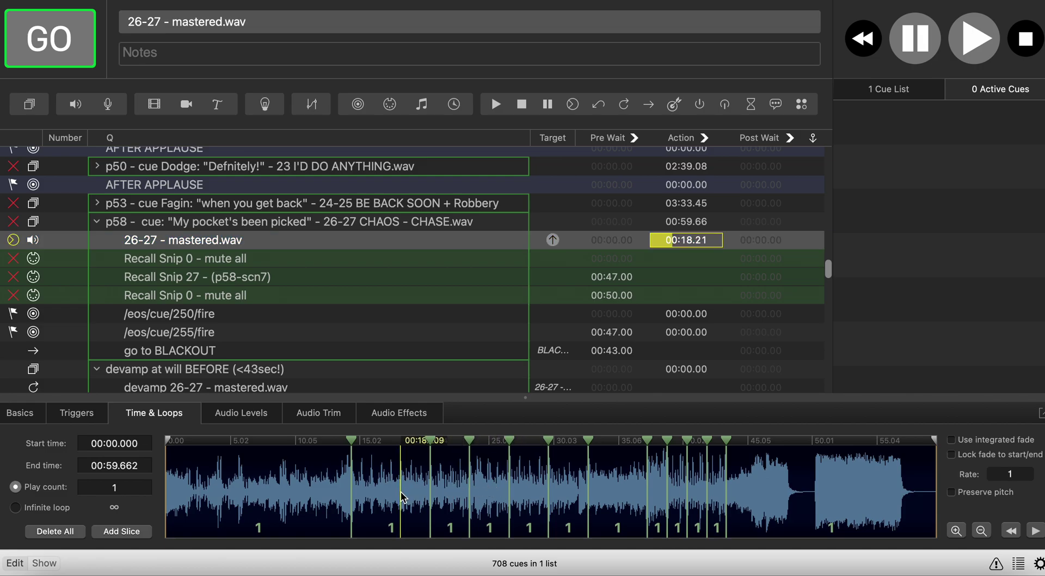
{"action": "left_click", "coordinate": [452, 495]}
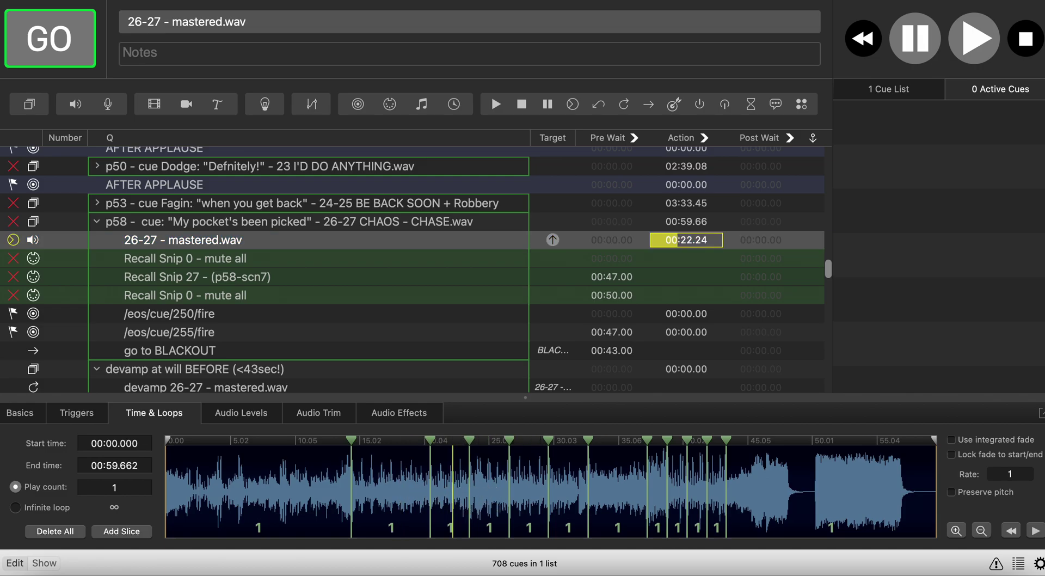
{"action": "left_click", "coordinate": [1034, 532]}
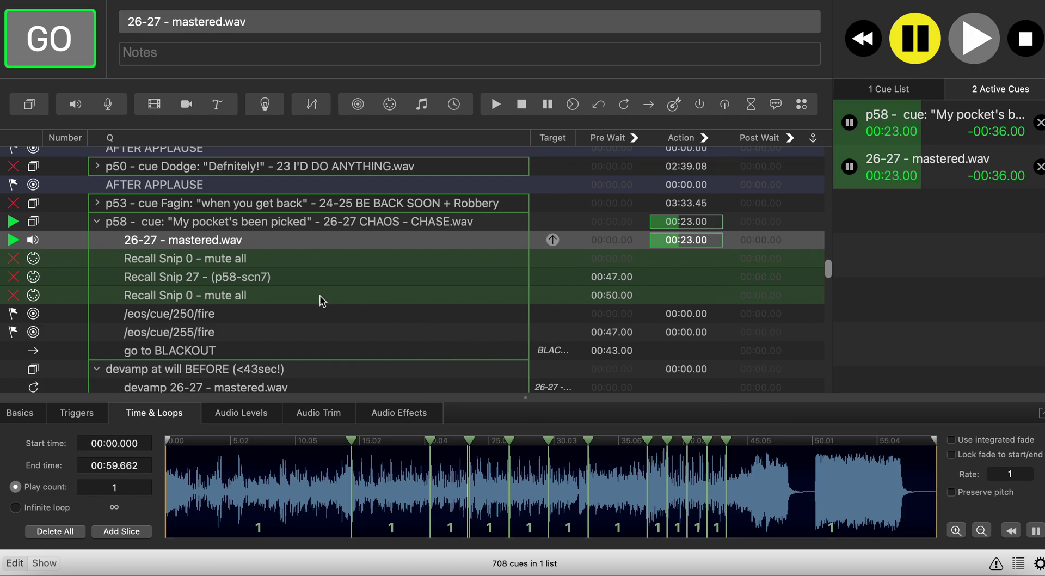
Step: Fire the "devamp at will BEFORE (<43sec!)" group while the p58 chase music is playing
{"action": "scroll", "coordinate": [322, 299], "scroll_direction": "down", "scroll_amount": 2}
{"action": "scroll", "coordinate": [322, 300], "scroll_direction": "down", "scroll_amount": 2}
{"action": "left_click", "coordinate": [225, 299]}
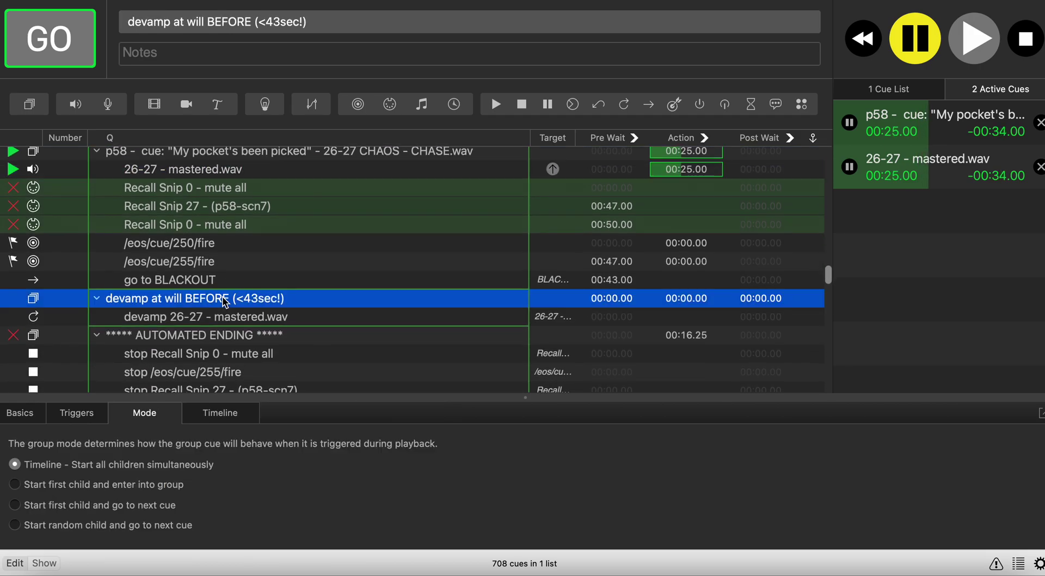
{"action": "key", "text": "space"}
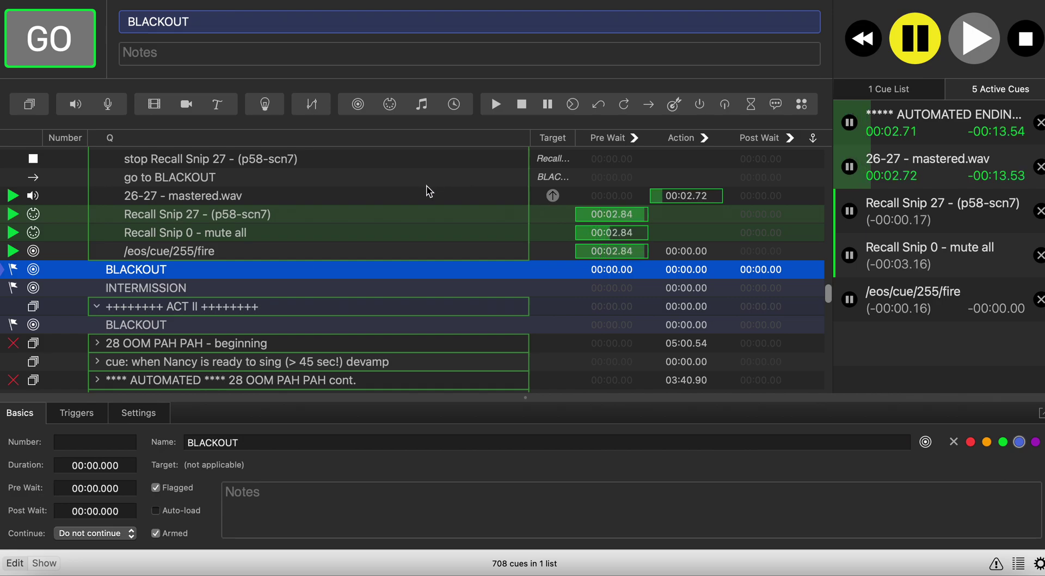
Step: Review the AUTOMATED ENDING group's cues while they run, and stop all playback
{"action": "scroll", "coordinate": [338, 198], "scroll_direction": "up", "scroll_amount": 3}
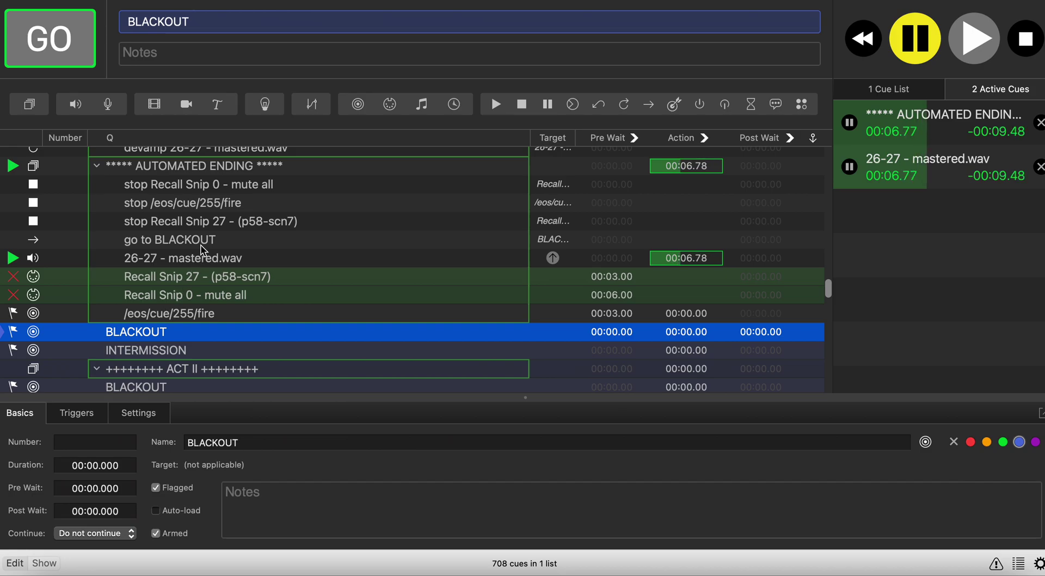
{"action": "scroll", "coordinate": [204, 253], "scroll_direction": "up", "scroll_amount": 6}
{"action": "scroll", "coordinate": [201, 250], "scroll_direction": "down", "scroll_amount": 2}
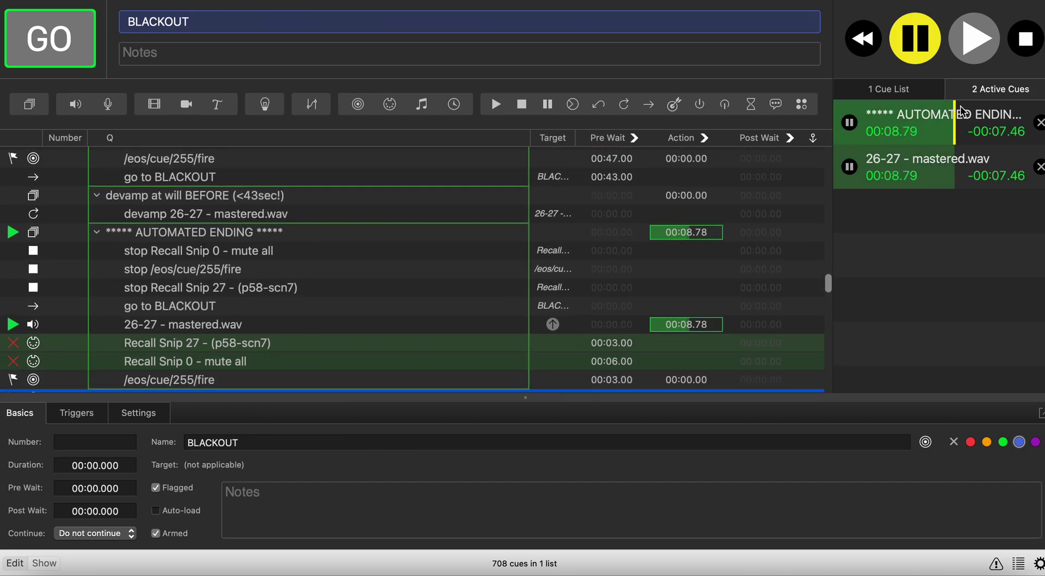
{"action": "left_click", "coordinate": [1026, 39]}
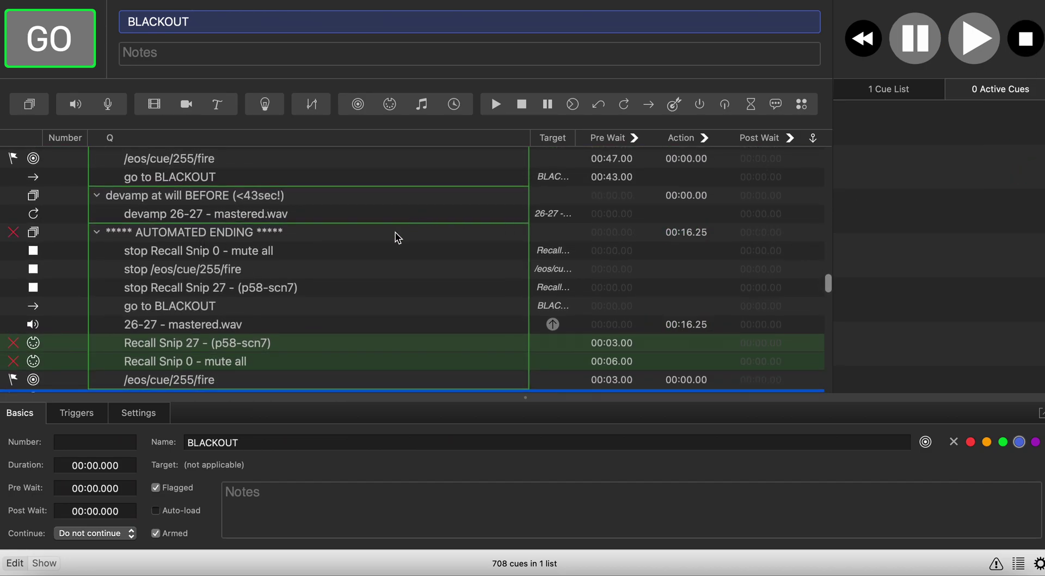
Step: Collapse the AUTOMATED ENDING, "devamp at will BEFORE (<43sec!)" and p58 groups in the cue list
{"action": "scroll", "coordinate": [343, 287], "scroll_direction": "down", "scroll_amount": 3}
{"action": "scroll", "coordinate": [344, 287], "scroll_direction": "up", "scroll_amount": 5}
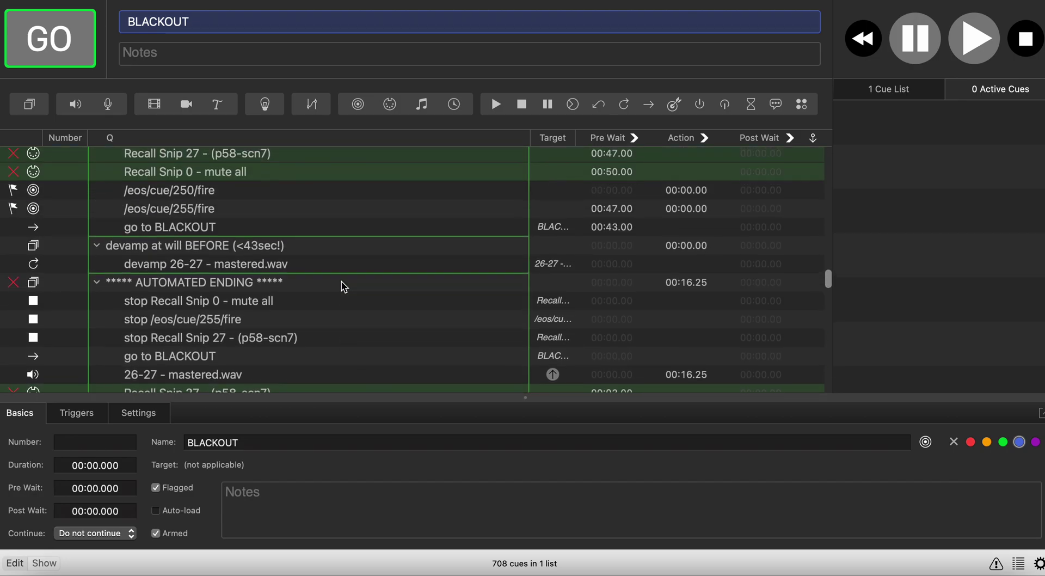
{"action": "left_click", "coordinate": [95, 283]}
{"action": "scroll", "coordinate": [169, 254], "scroll_direction": "up", "scroll_amount": 5}
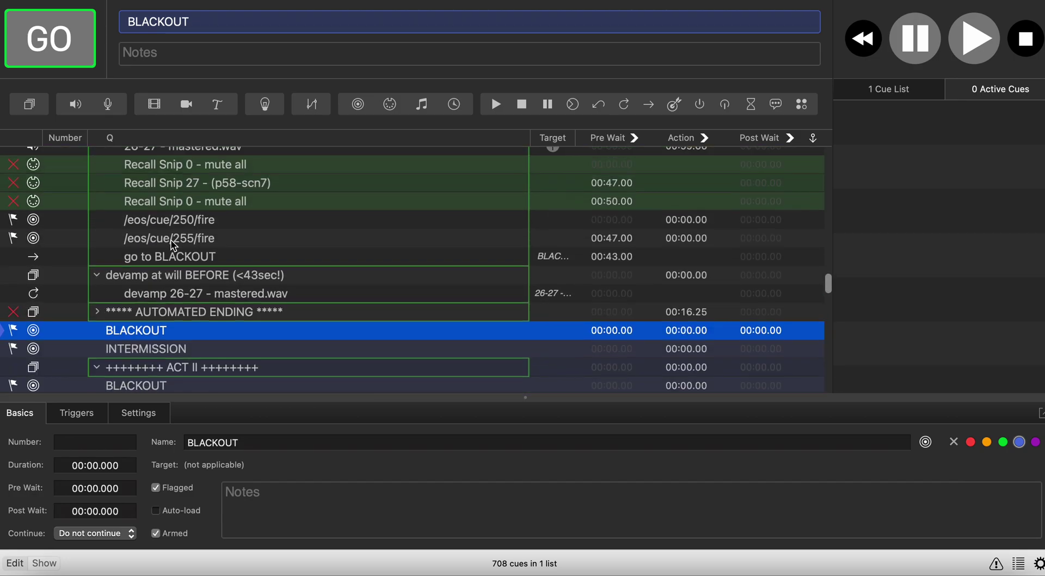
{"action": "left_click", "coordinate": [98, 346]}
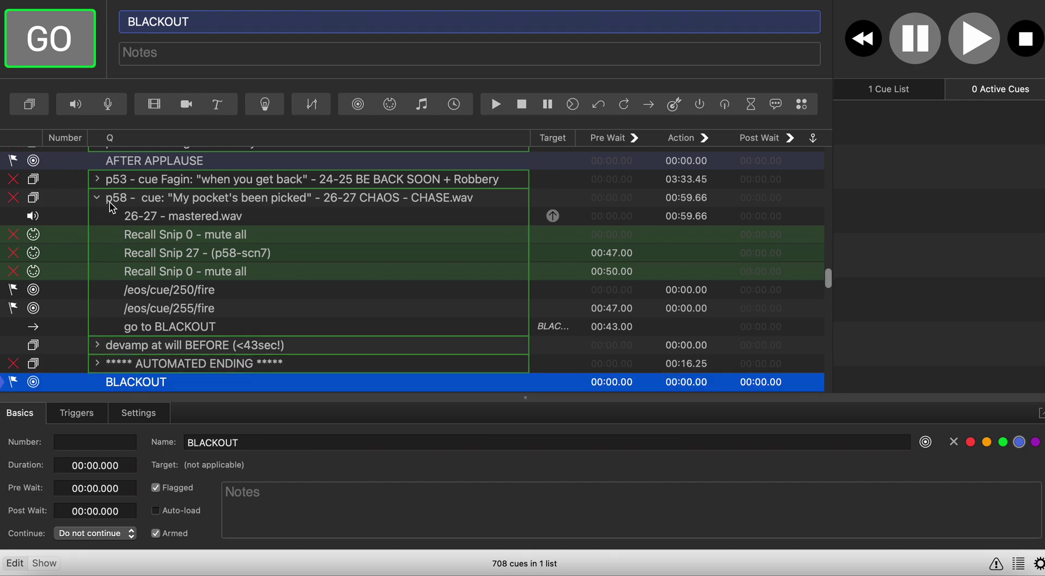
{"action": "left_click", "coordinate": [97, 197]}
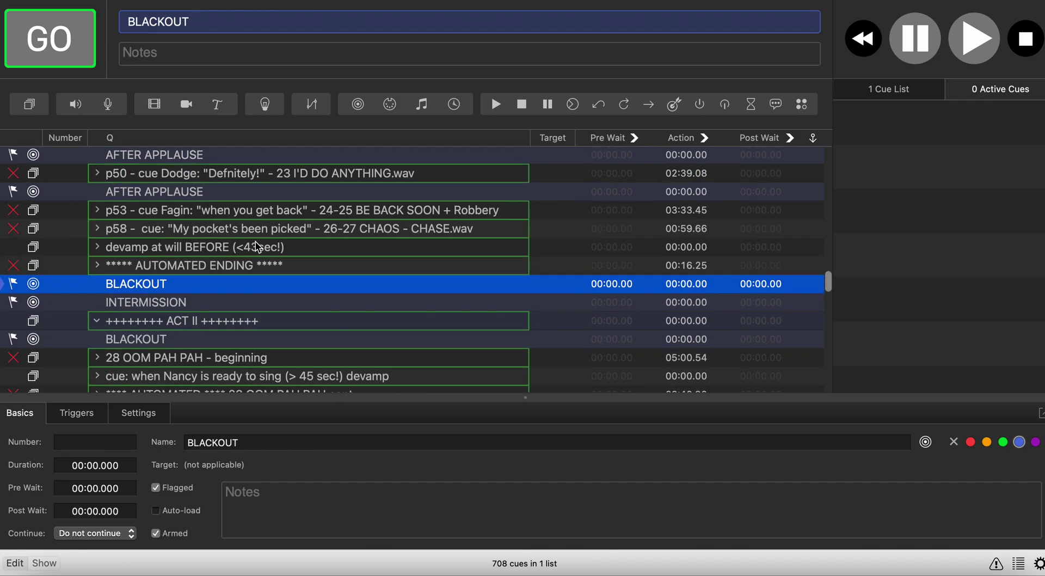
{"action": "scroll", "coordinate": [258, 247], "scroll_direction": "down", "scroll_amount": 1}
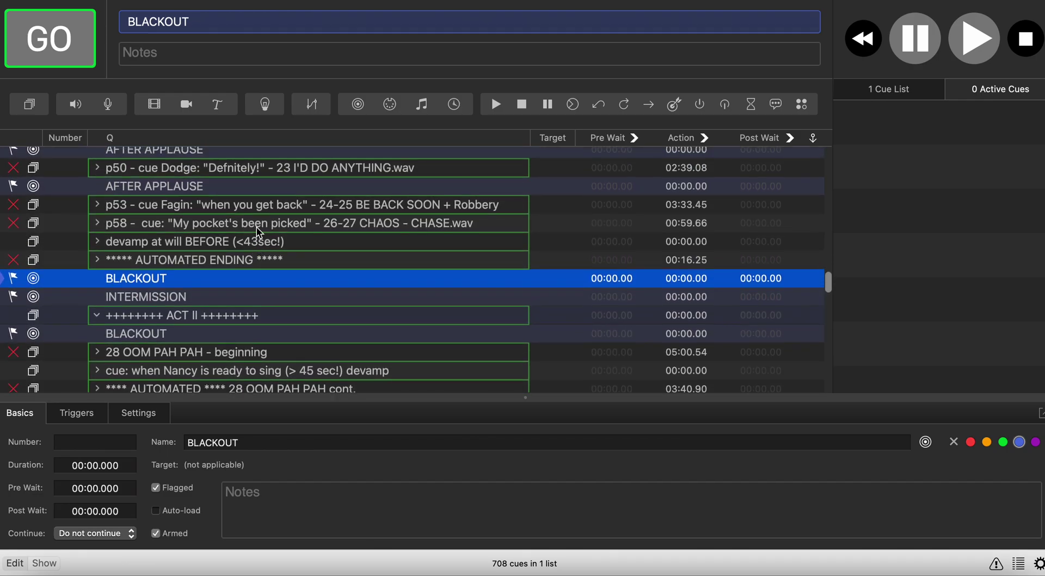